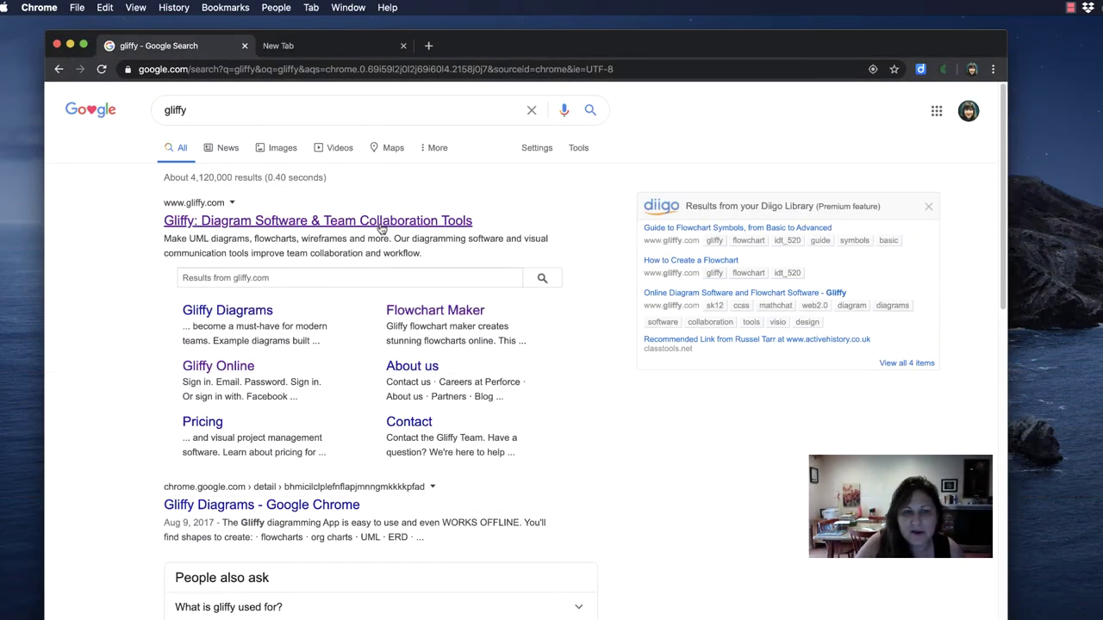
Step: Go from the Gliffy search result, past the free-trial popup, into the Gliffy Online editor via Login
left_click(382, 226)
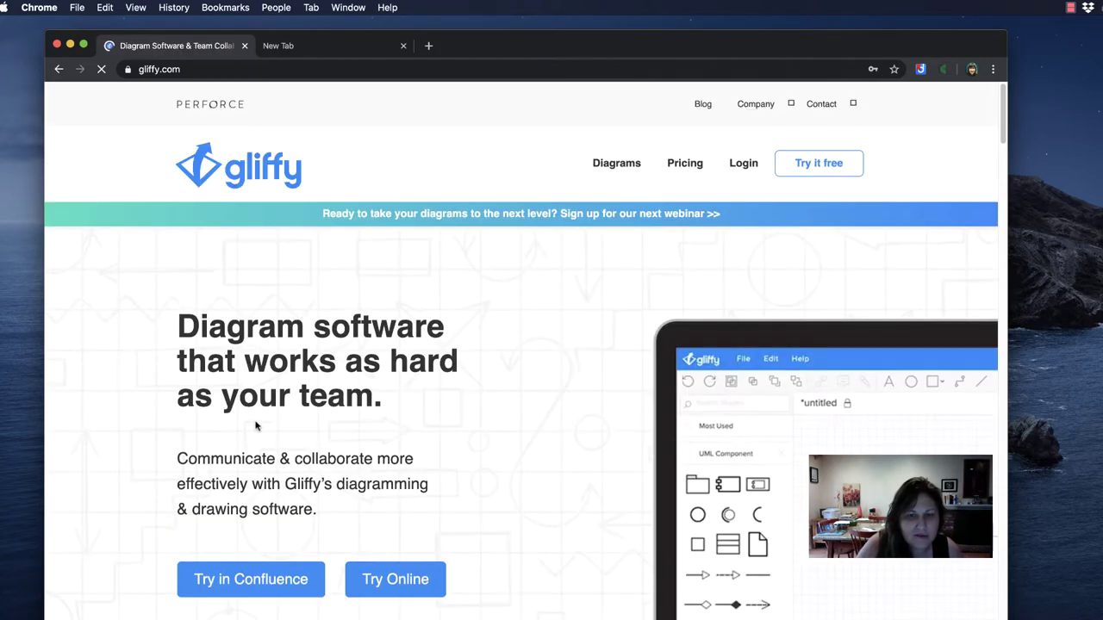
left_click(809, 171)
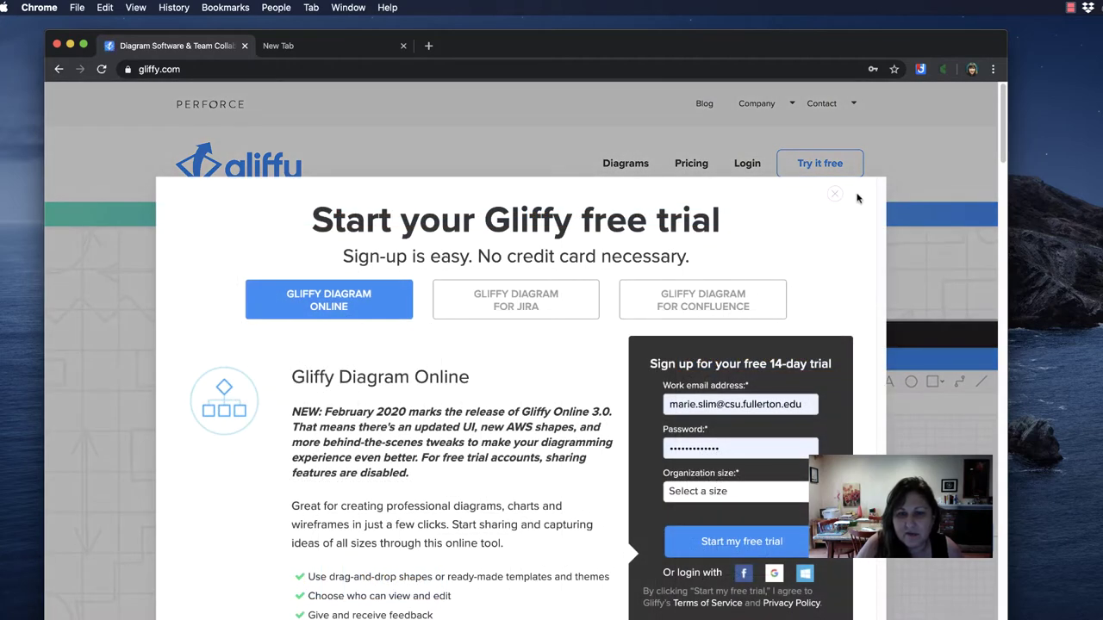
left_click(835, 195)
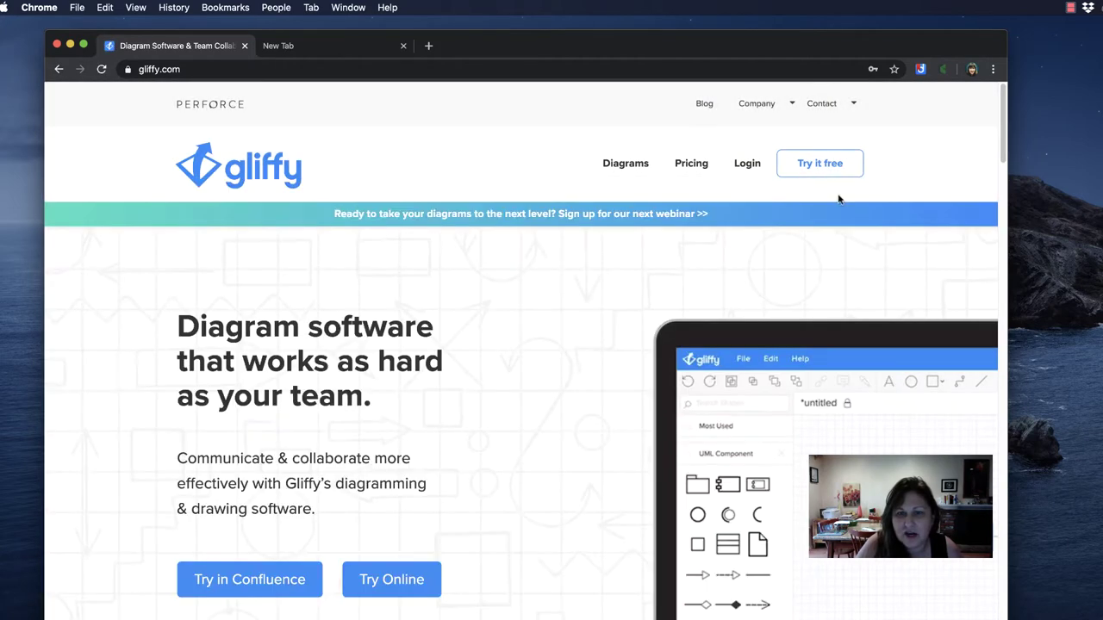
left_click(752, 168)
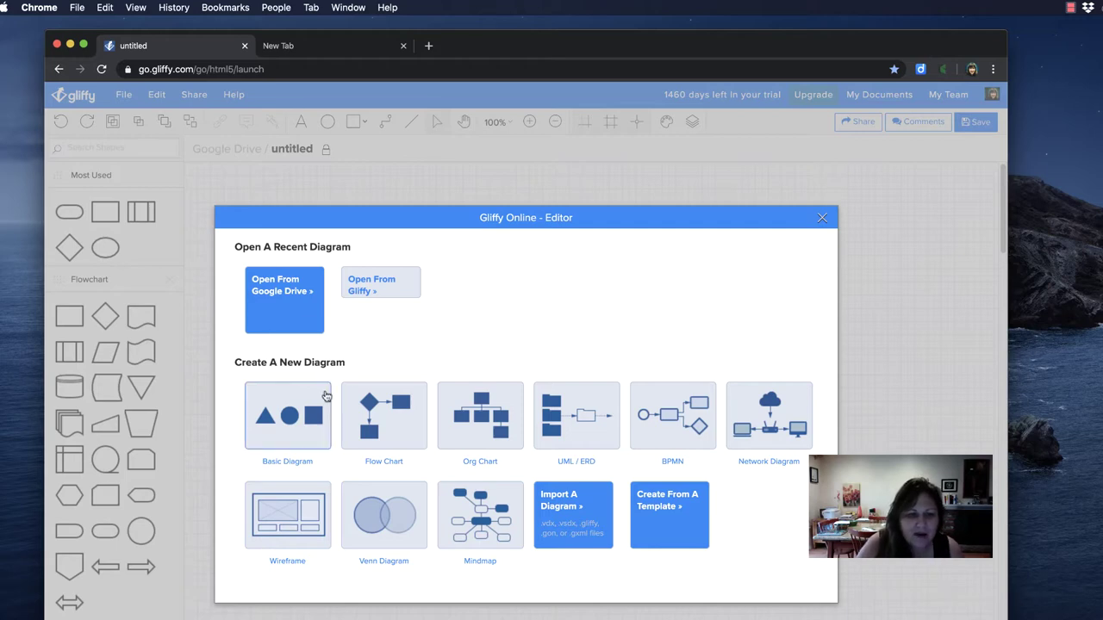
Step: Dismiss the start dialog and create a second untitled diagram from File > New
left_click(384, 417)
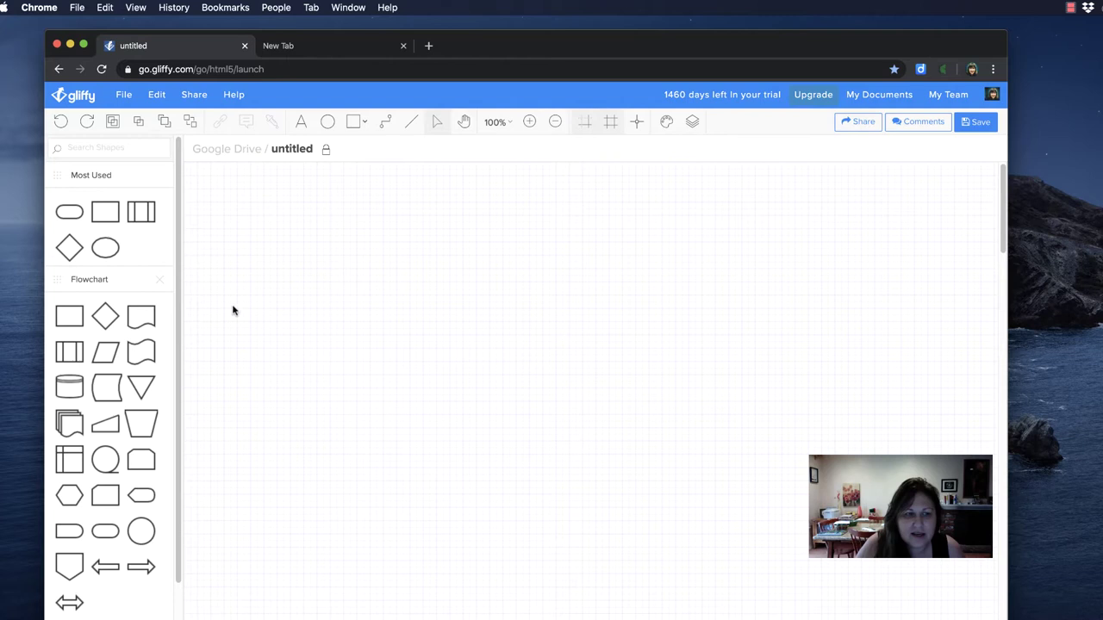
left_click(123, 94)
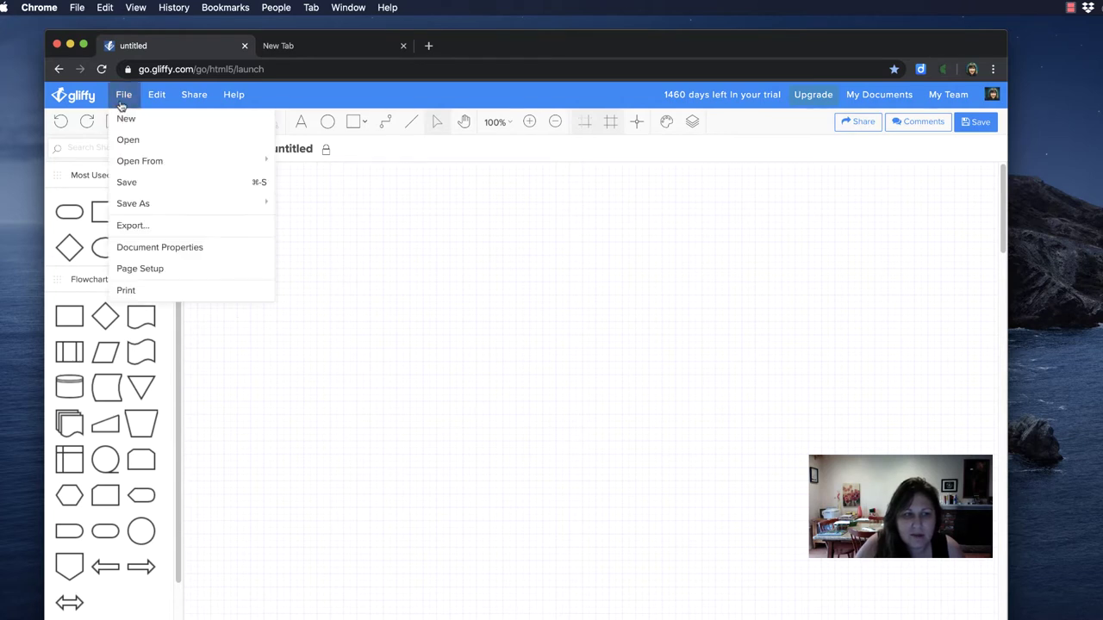
mouse_move(136, 159)
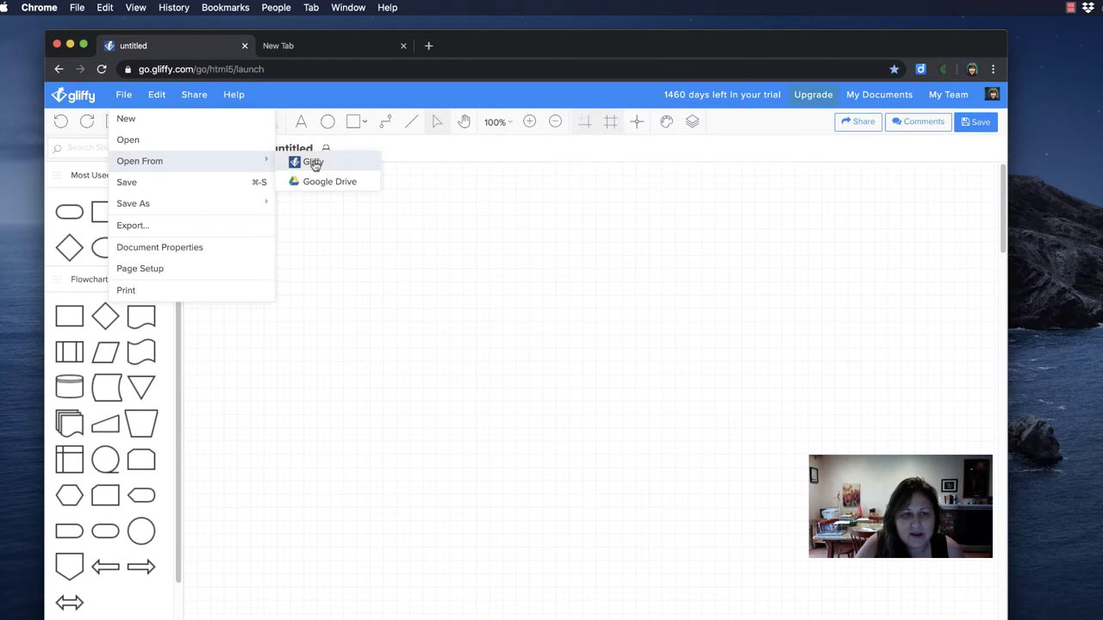
left_click(158, 123)
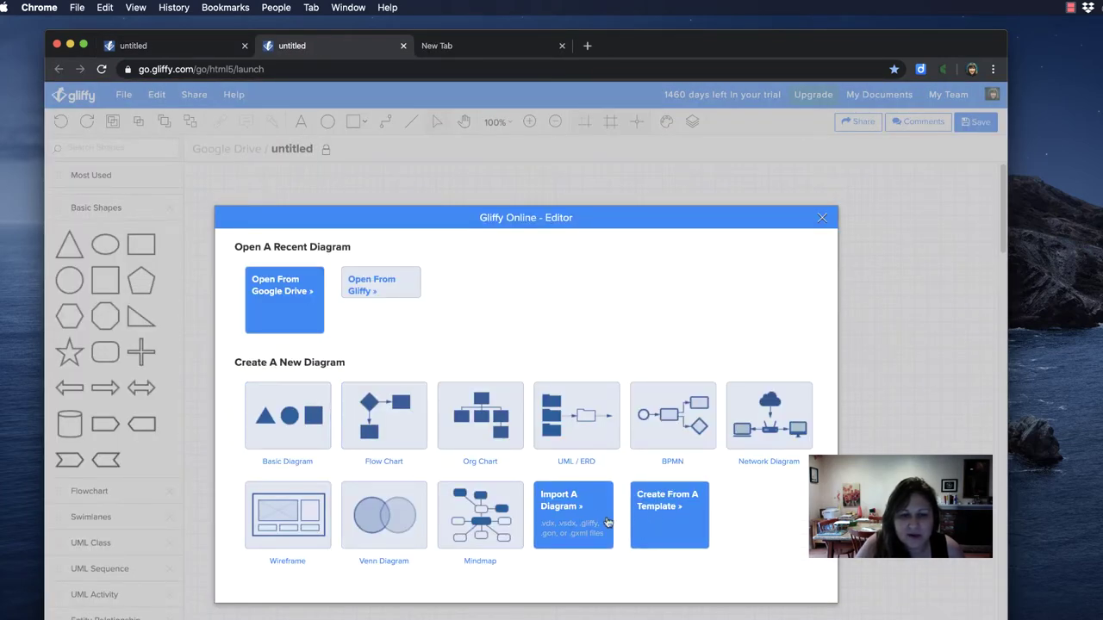
Step: Browse the template gallery, including Network Diagrams, and cancel without choosing a template
left_click(684, 518)
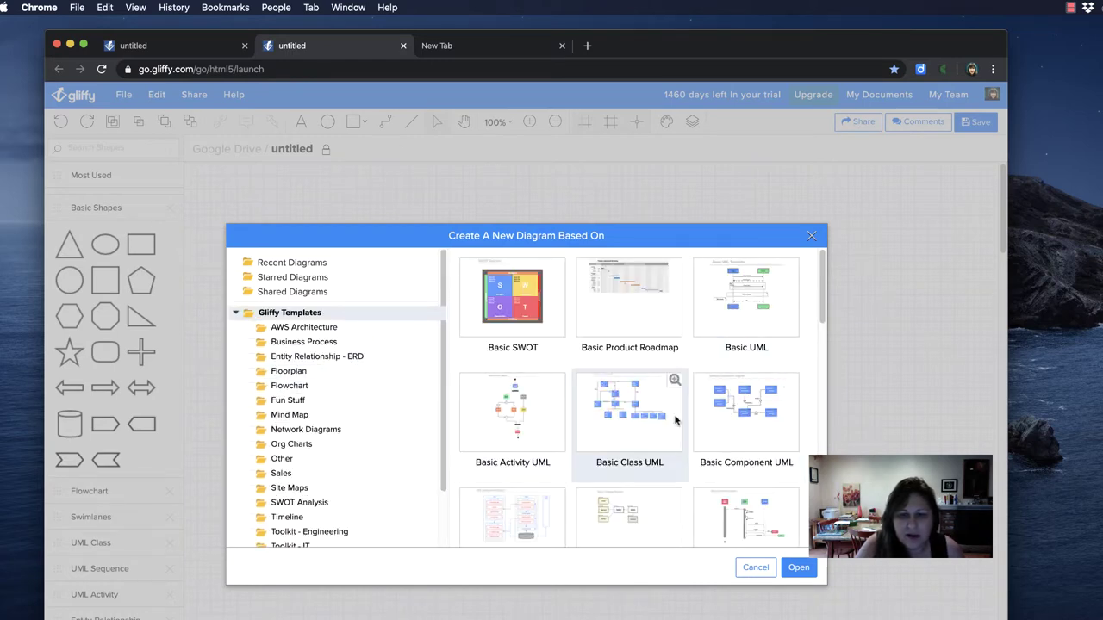
scroll(670, 426, "down", 3)
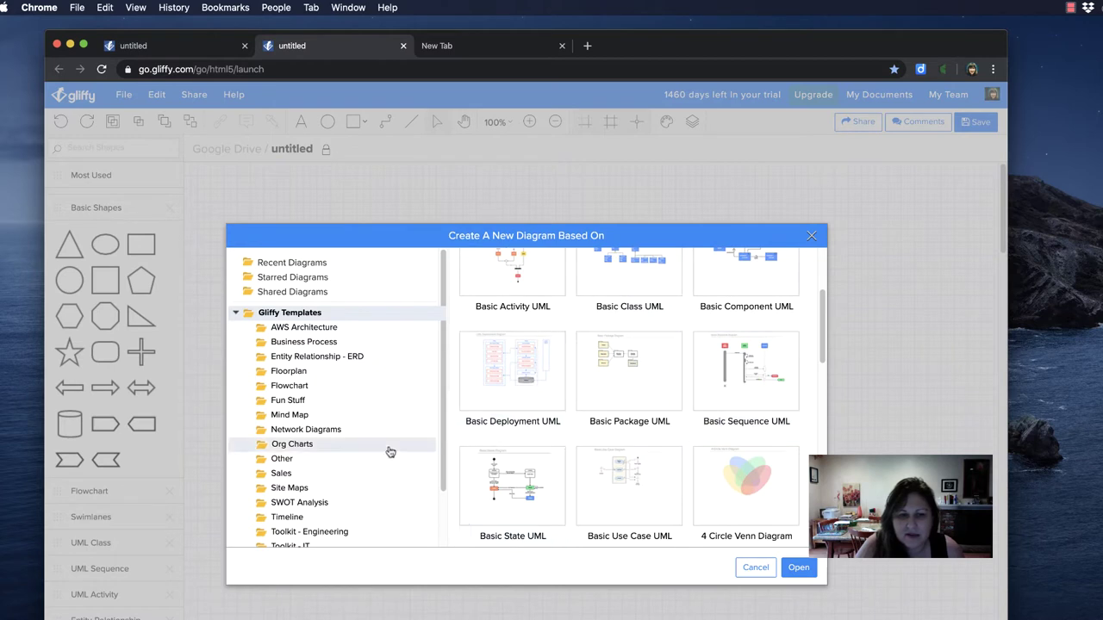
left_click(299, 429)
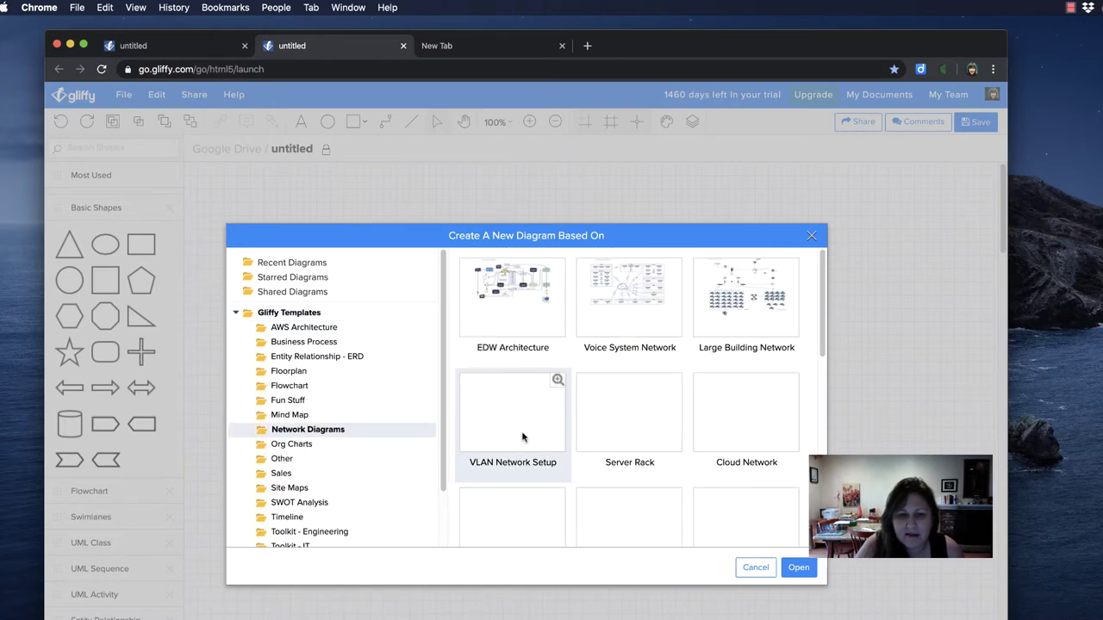
left_click(746, 568)
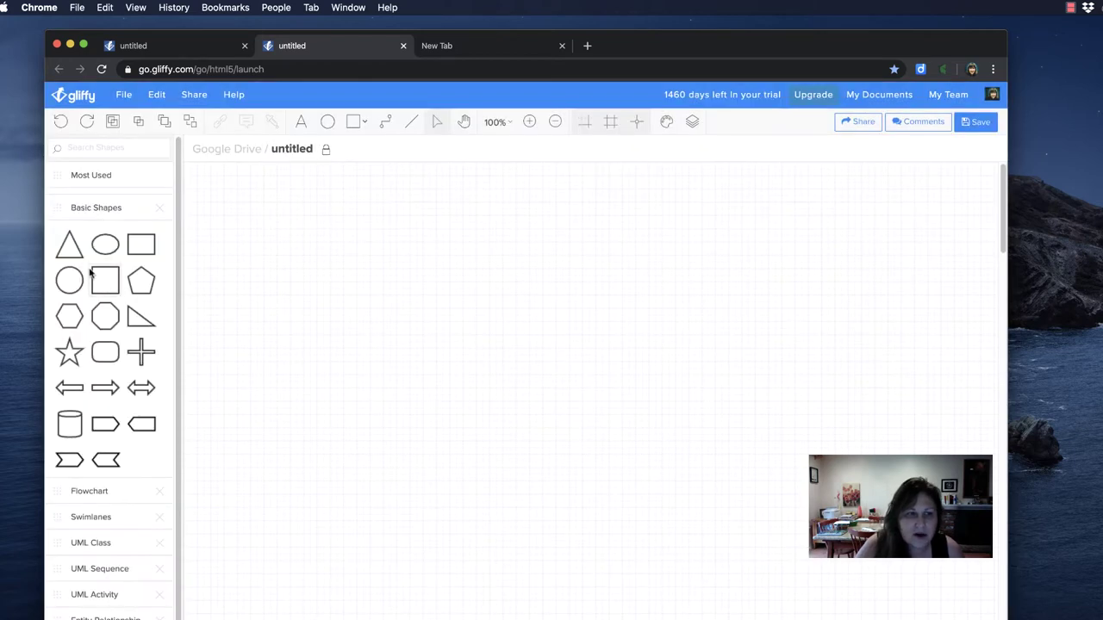
Step: Keep only the Flowchart shape library and save the diagram to Gliffy as 'Gliffy Example 2'
left_click(96, 498)
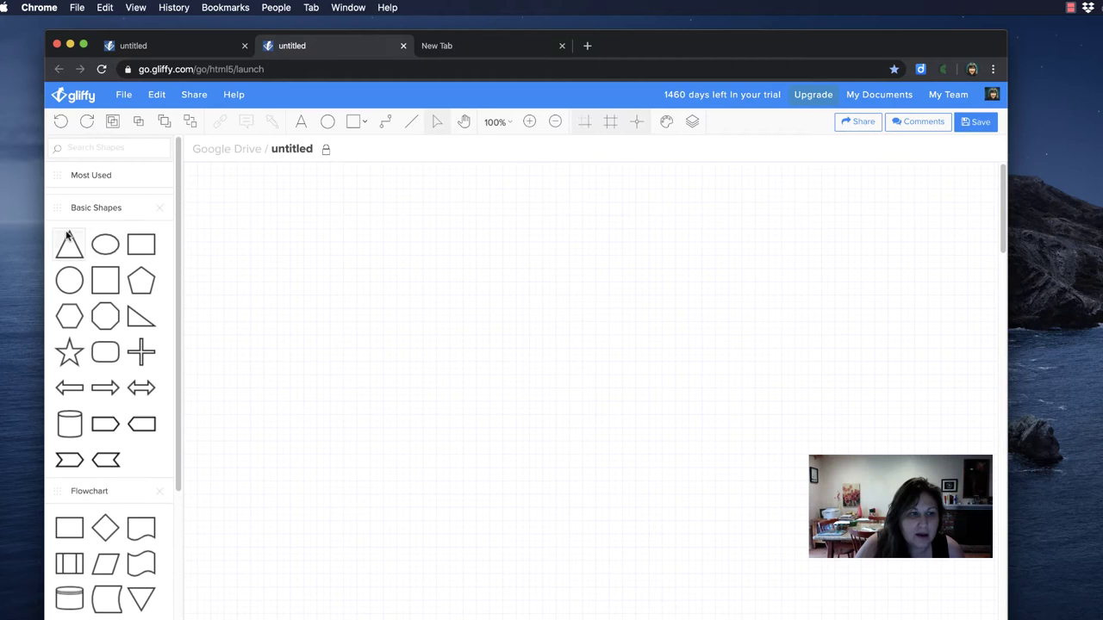
left_click(156, 210)
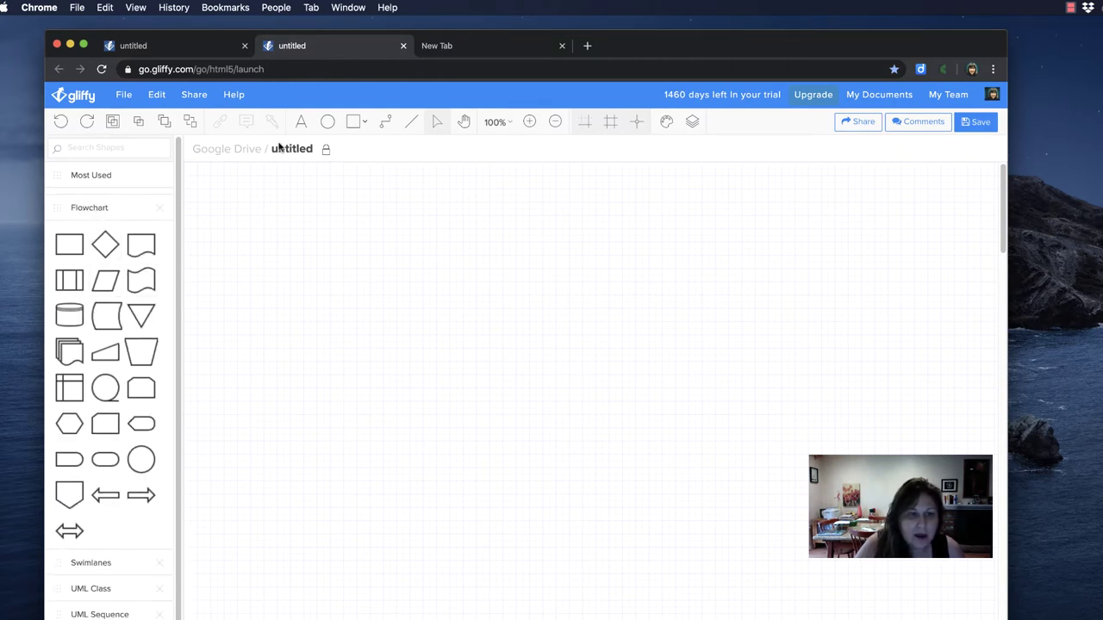
left_click(123, 94)
mouse_move(142, 204)
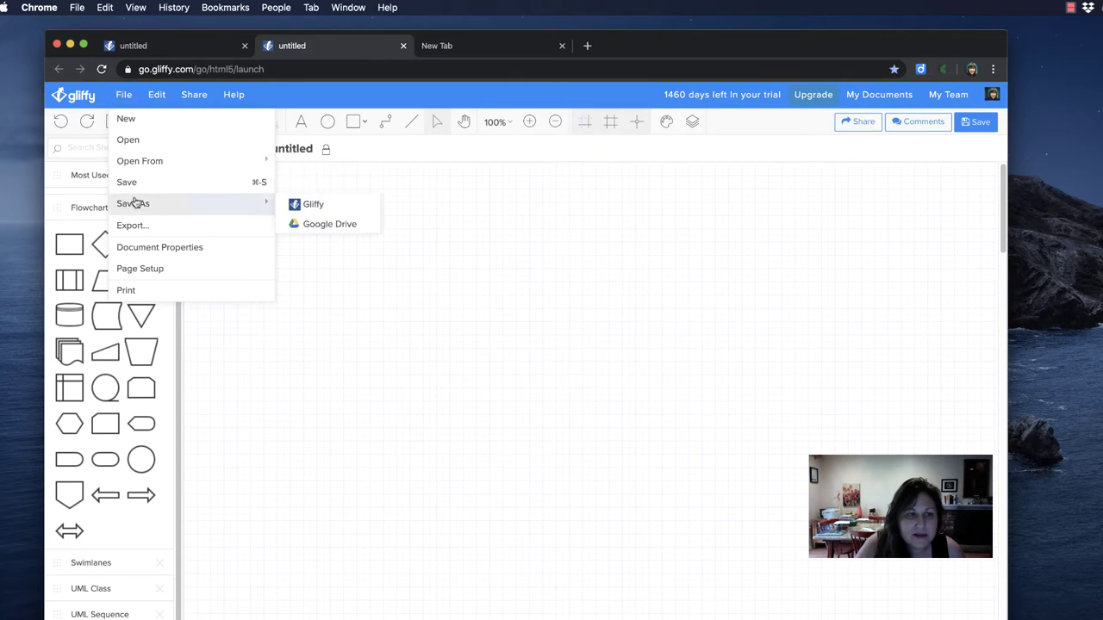
left_click(295, 205)
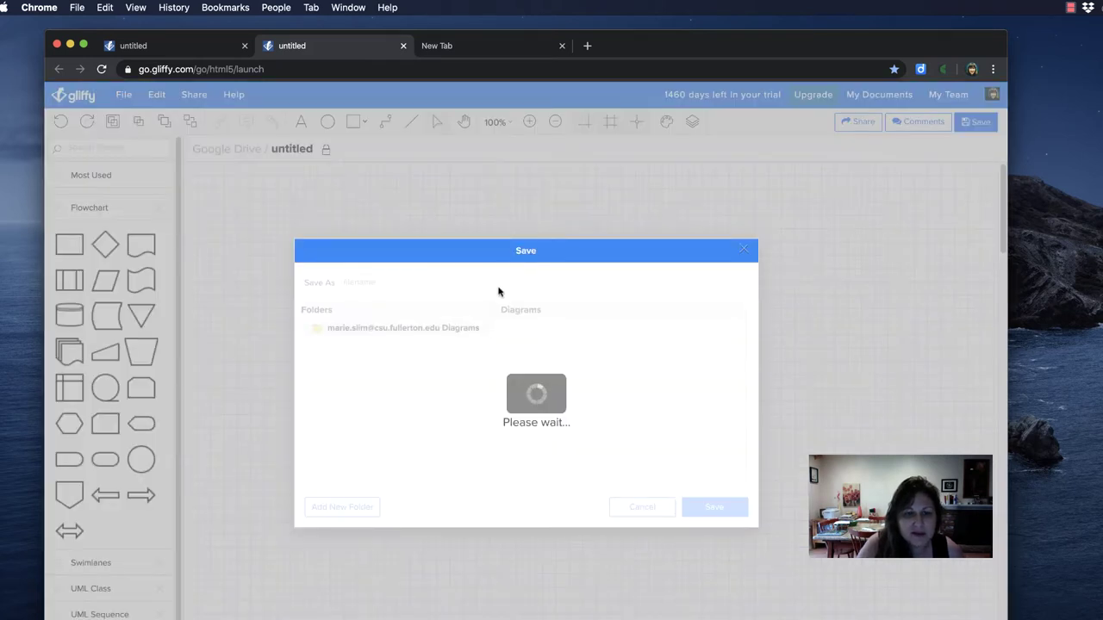
left_click(469, 289)
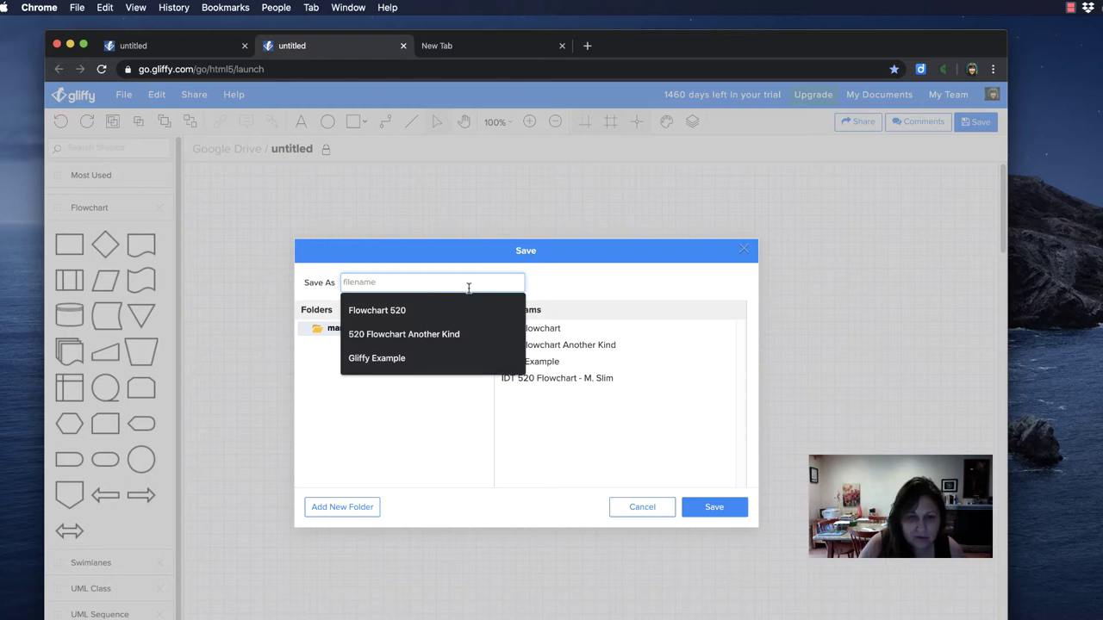
left_click(434, 360)
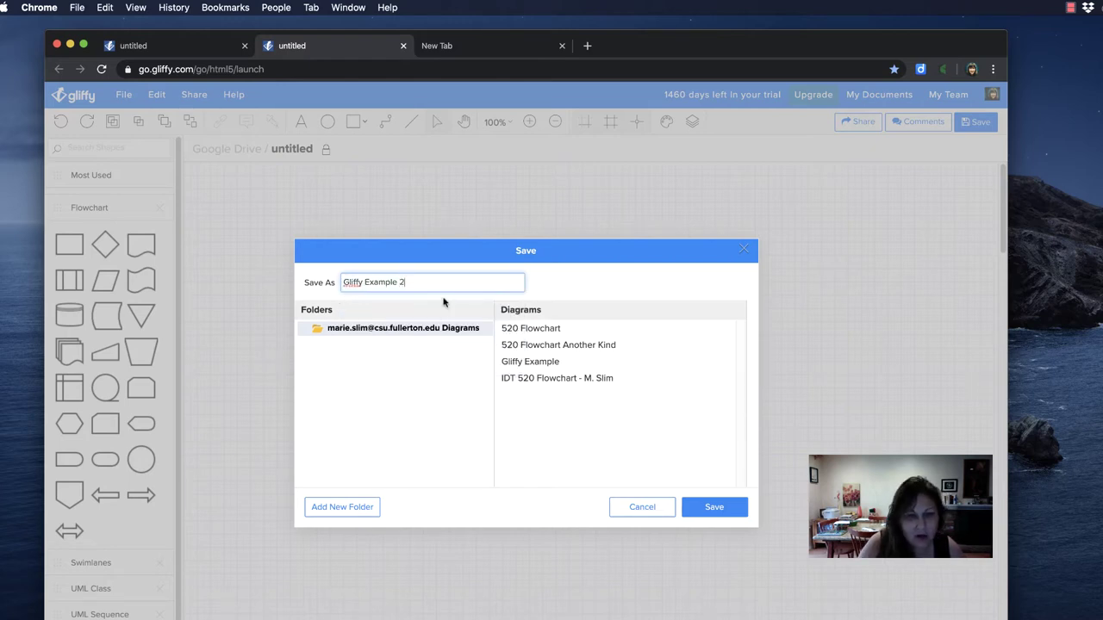
left_click(715, 510)
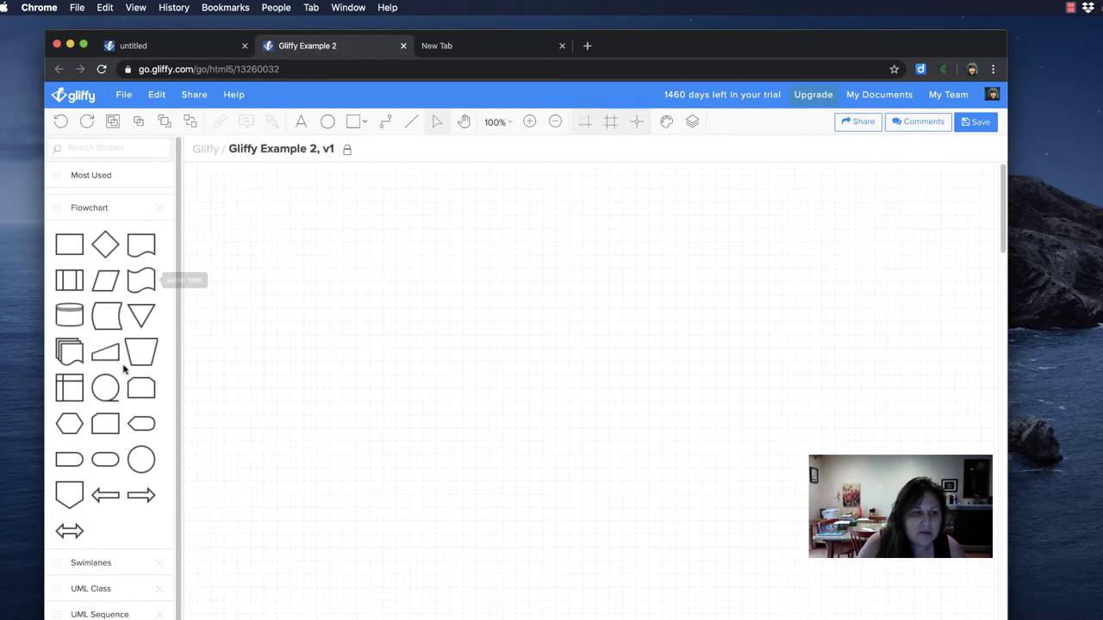
Step: Place a terminator, two process boxes and a decision diamond in a column, aligning the diamond underneath
left_click_drag(105, 459, 489, 196)
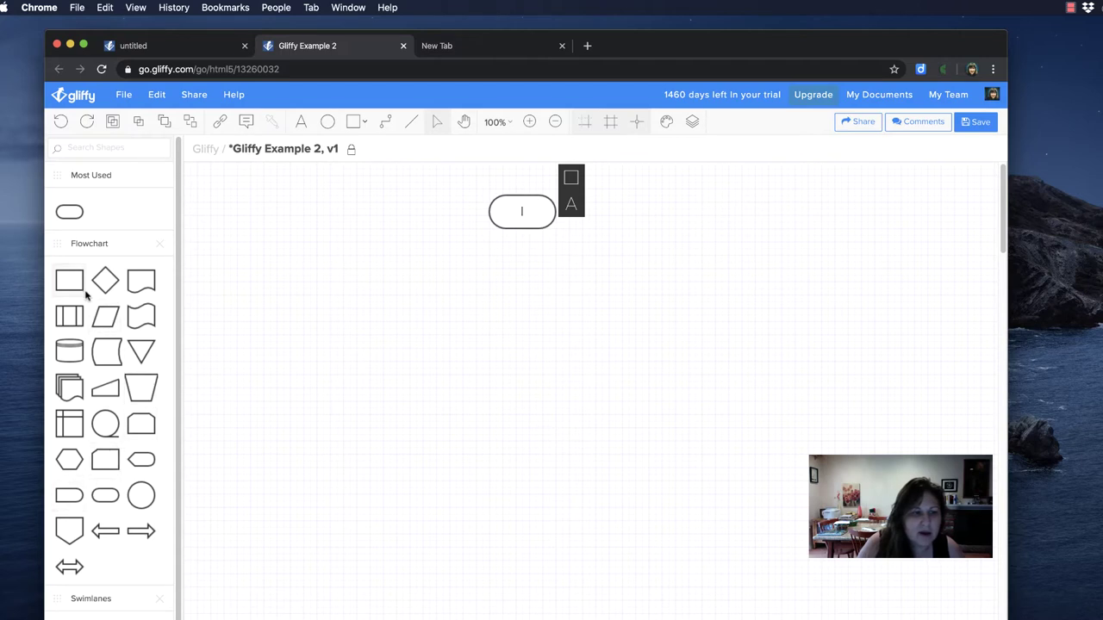
left_click_drag(73, 289, 490, 283)
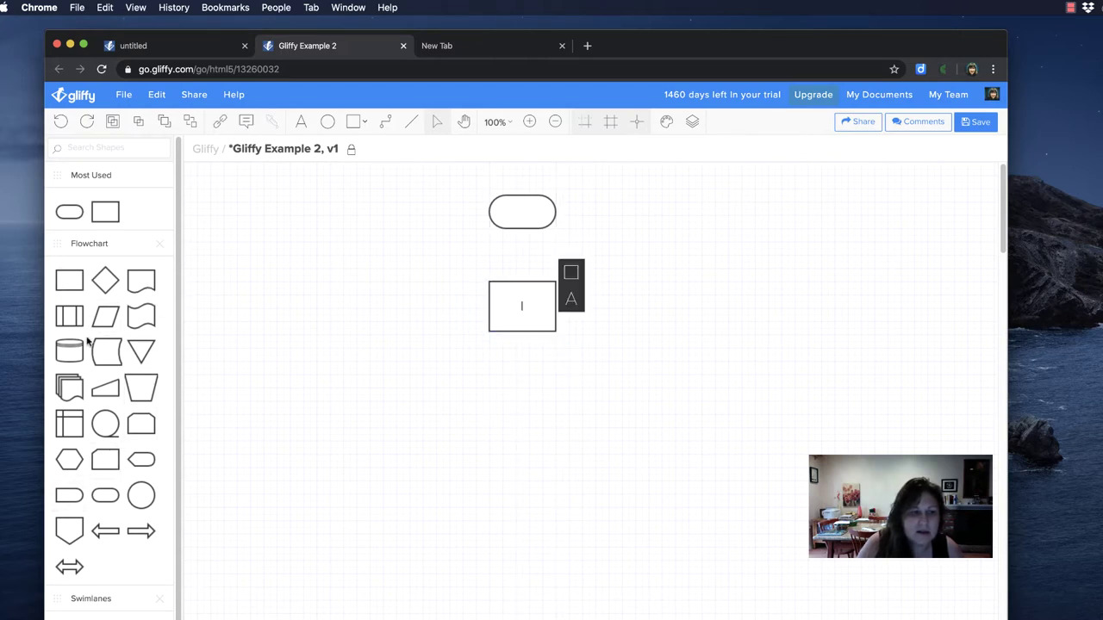
left_click_drag(76, 283, 489, 395)
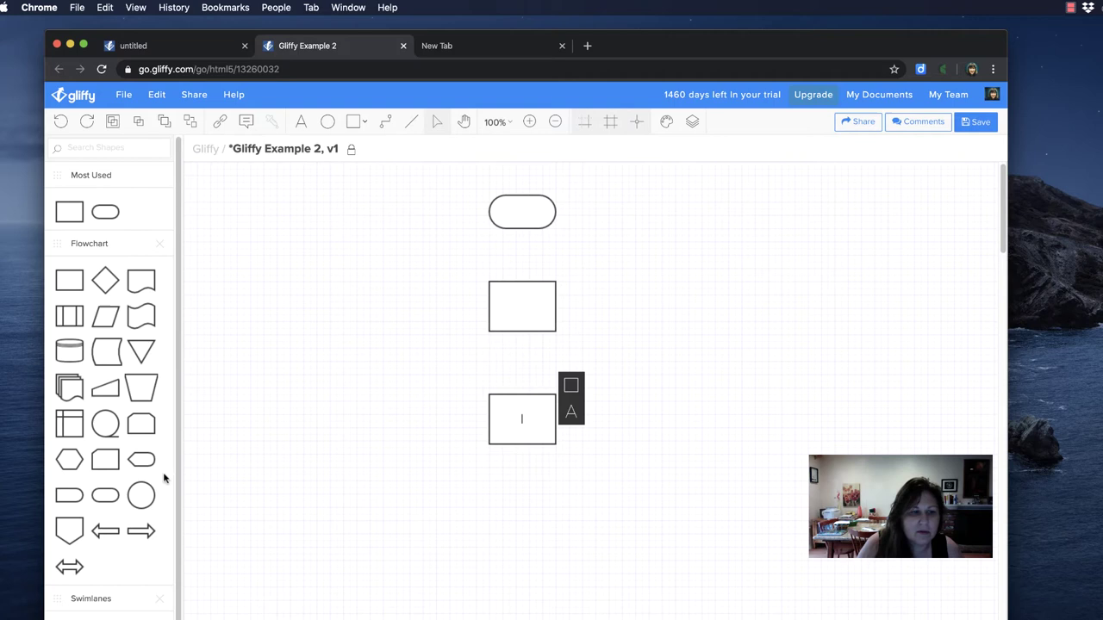
left_click_drag(105, 281, 478, 499)
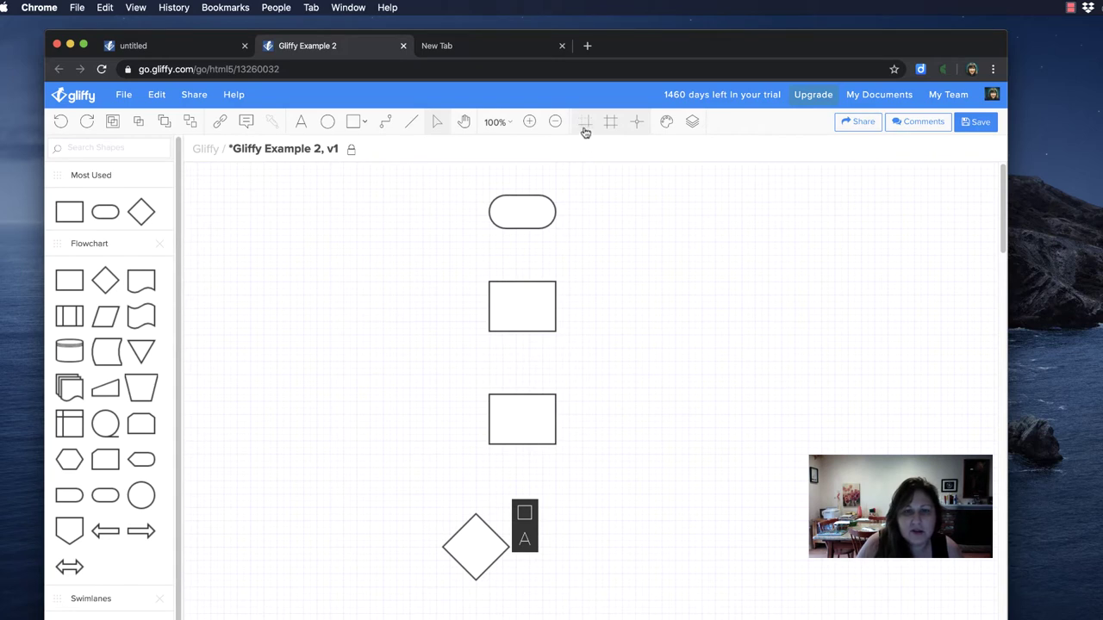
left_click(585, 130)
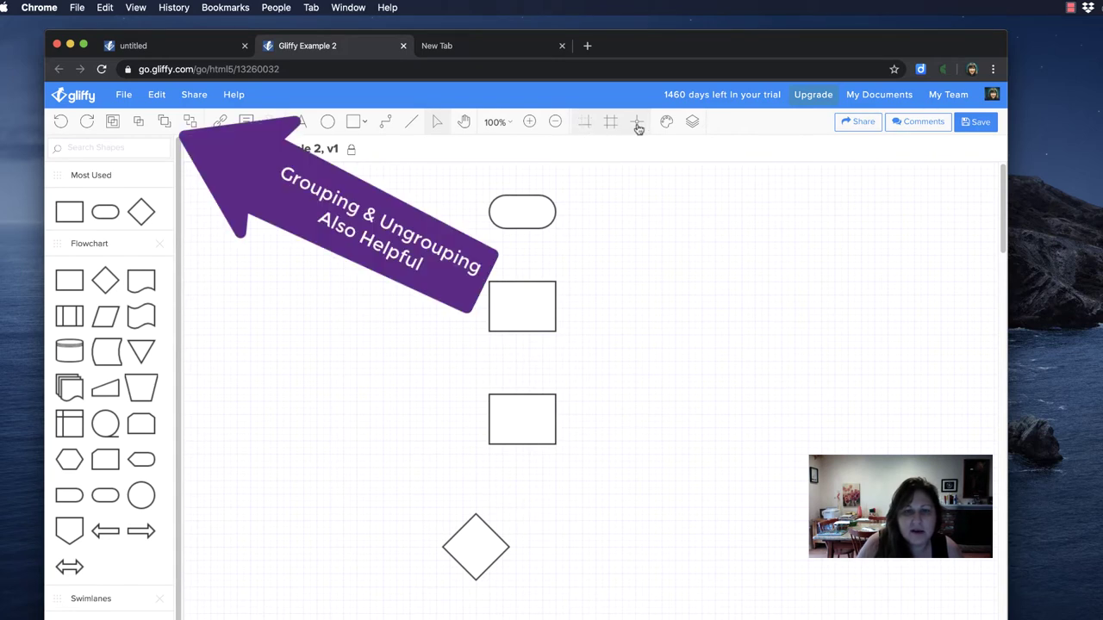
left_click_drag(473, 547, 513, 595)
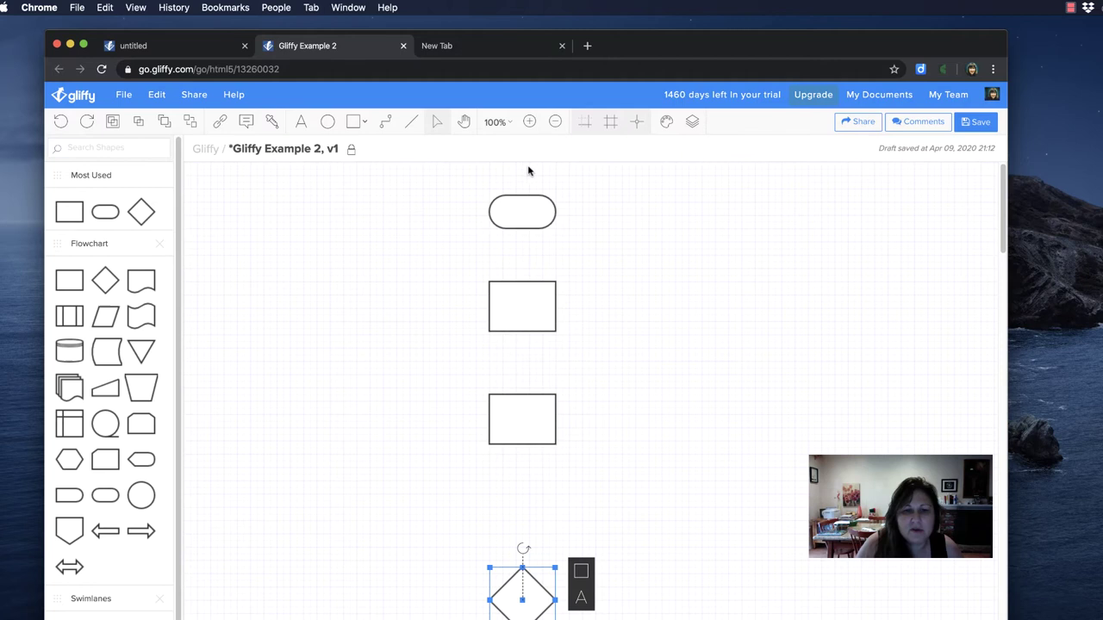
Step: Select all four shapes and distribute them evenly by vertical center
left_click(423, 169)
left_click_drag(422, 172, 601, 619)
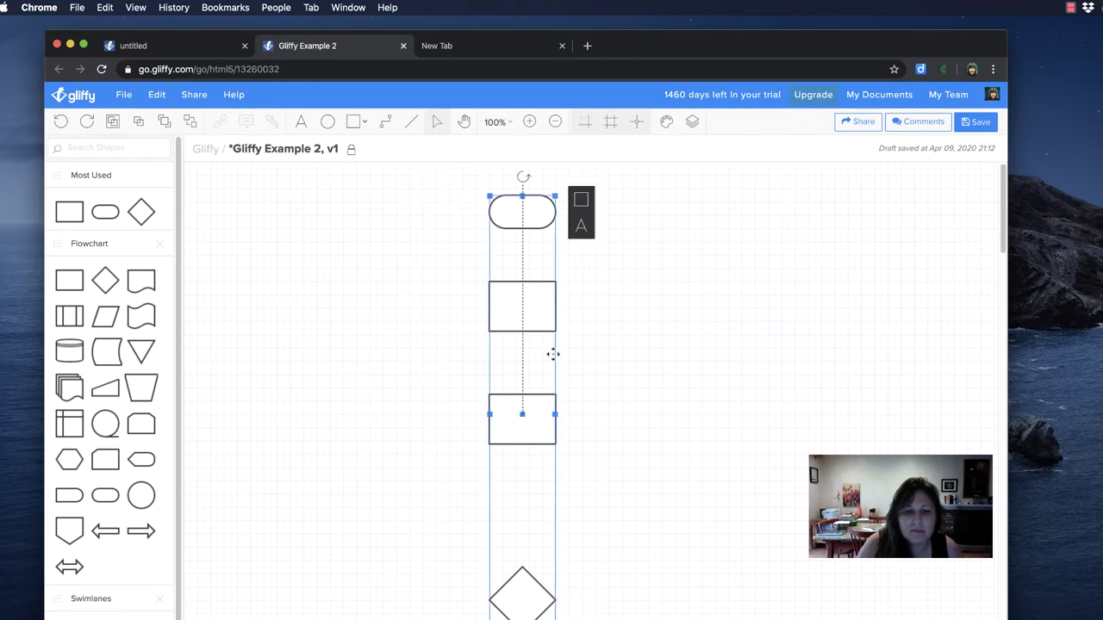
left_click(581, 203)
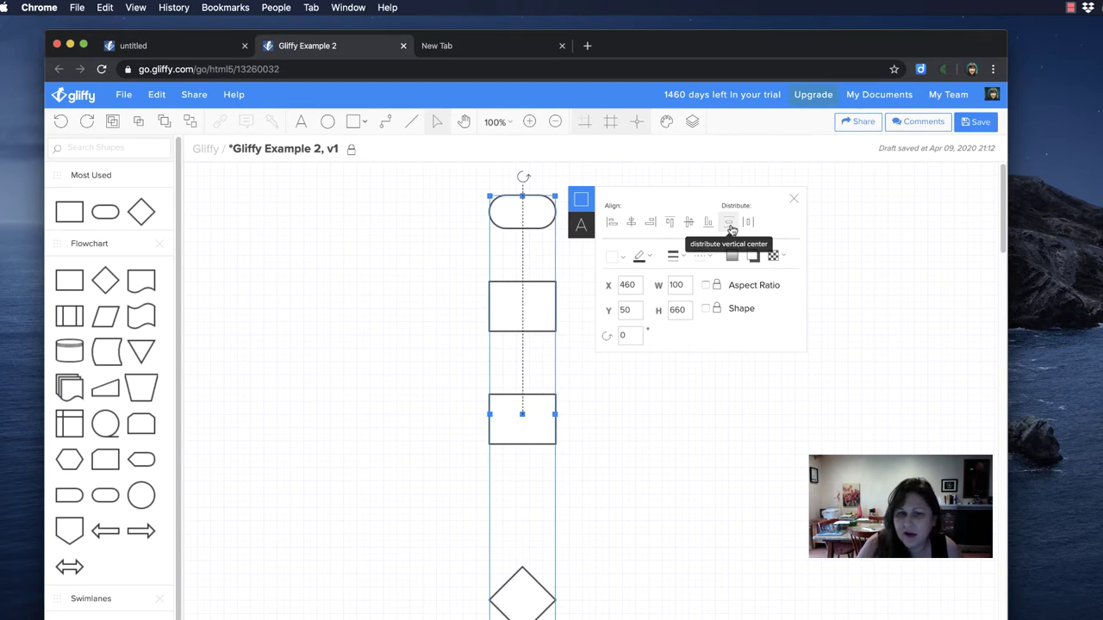
left_click(729, 223)
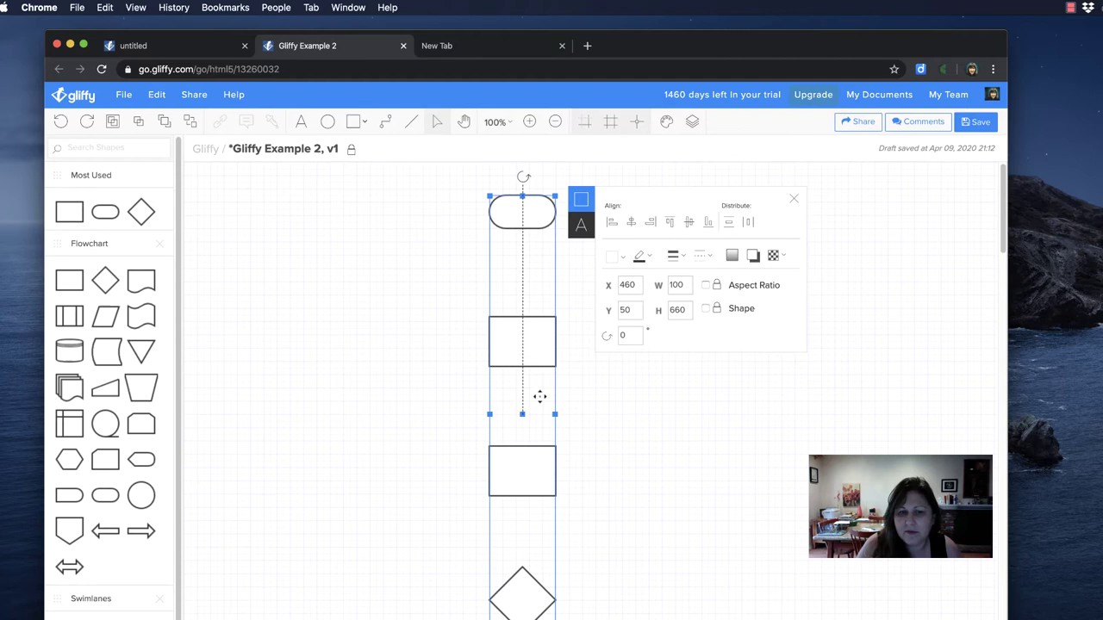
left_click(772, 381)
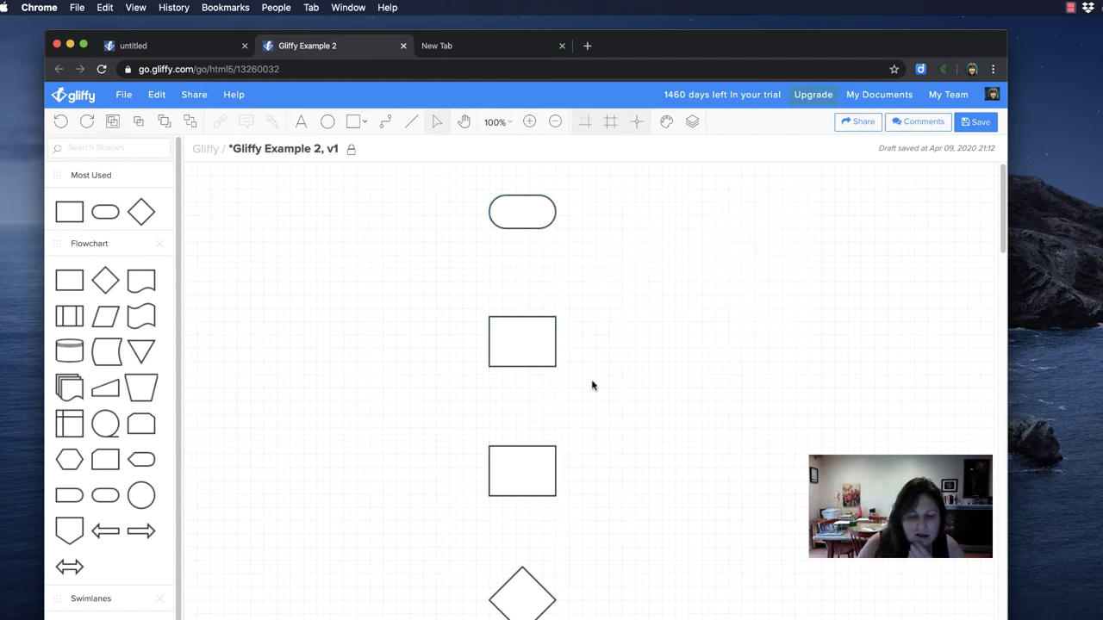
Step: Move the rectangles and diamond up closer and redistribute the four shapes evenly
left_click_drag(526, 350, 526, 295)
left_click_drag(535, 473, 542, 382)
left_click_drag(523, 592, 603, 469)
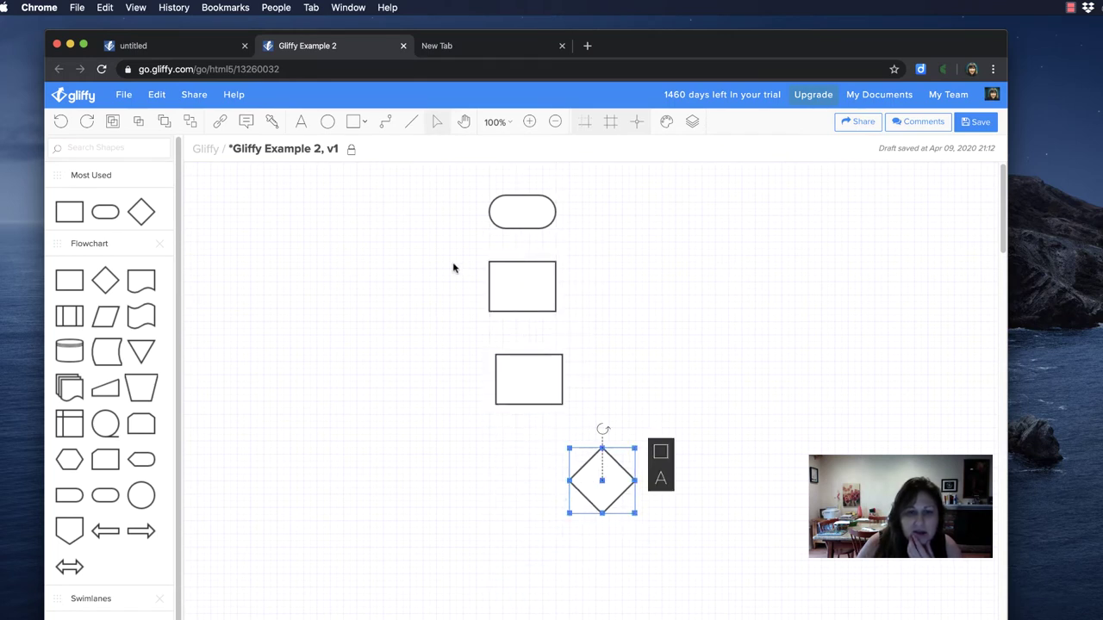
left_click_drag(465, 179, 652, 557)
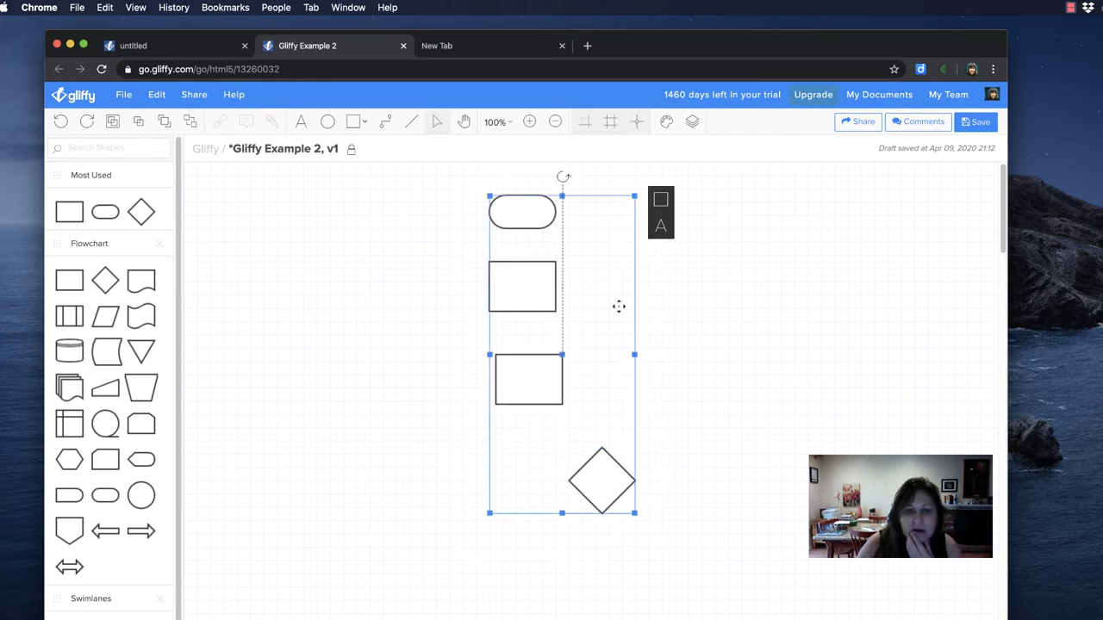
left_click(660, 200)
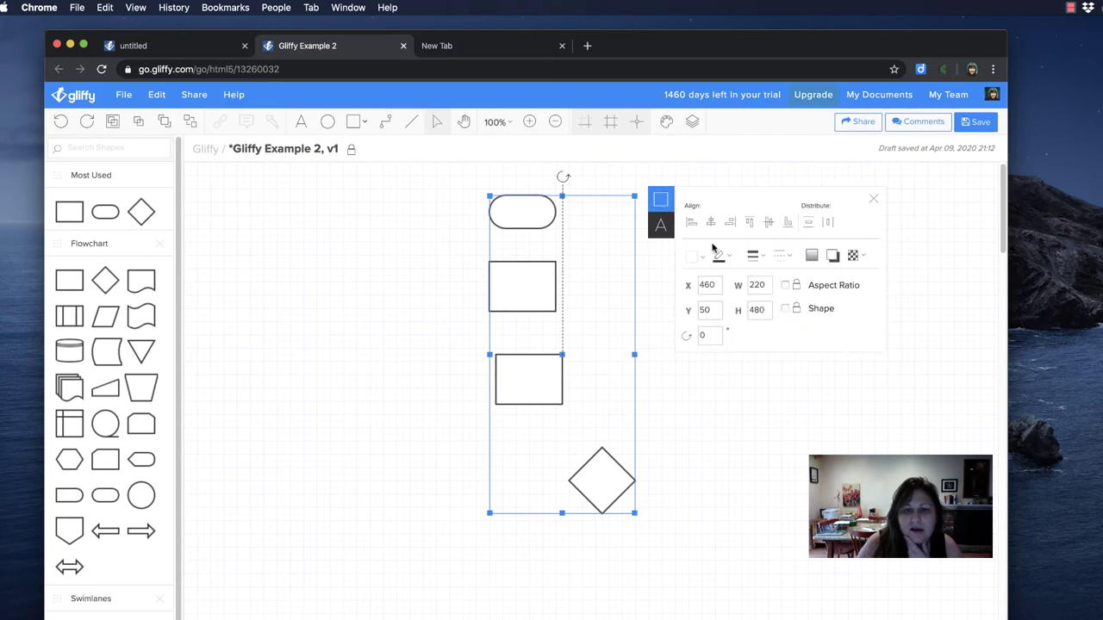
left_click(808, 225)
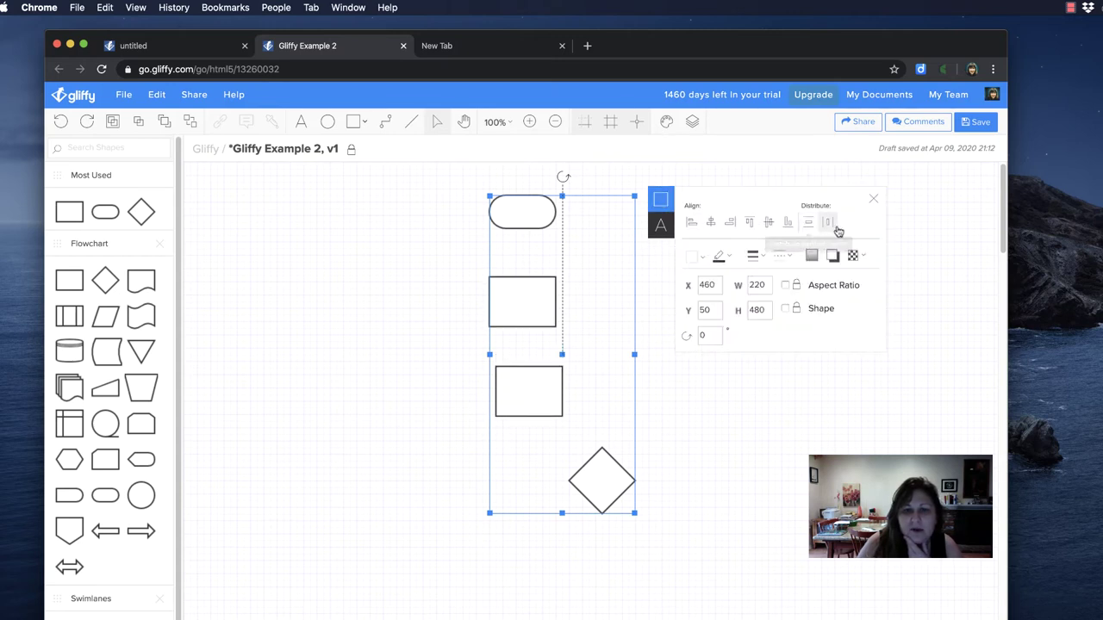
left_click(828, 224)
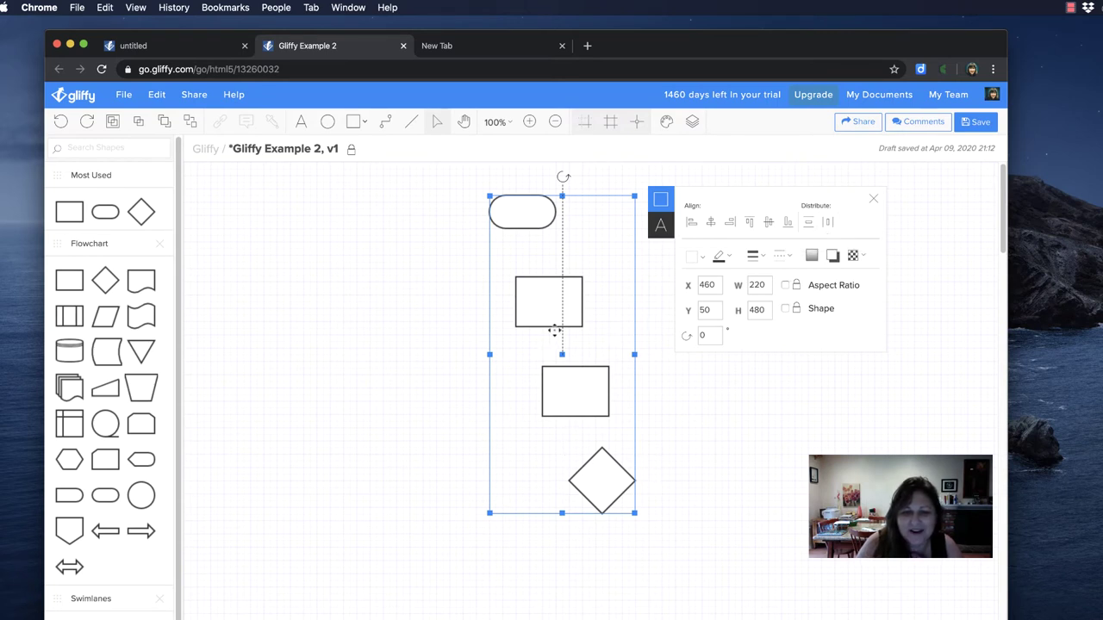
Step: Shift the shapes left and line the rectangles and diamond up at X 420
left_click_drag(561, 313, 504, 313)
left_click(715, 346)
left_click(517, 324)
left_click_drag(542, 387, 491, 387)
left_click(568, 479)
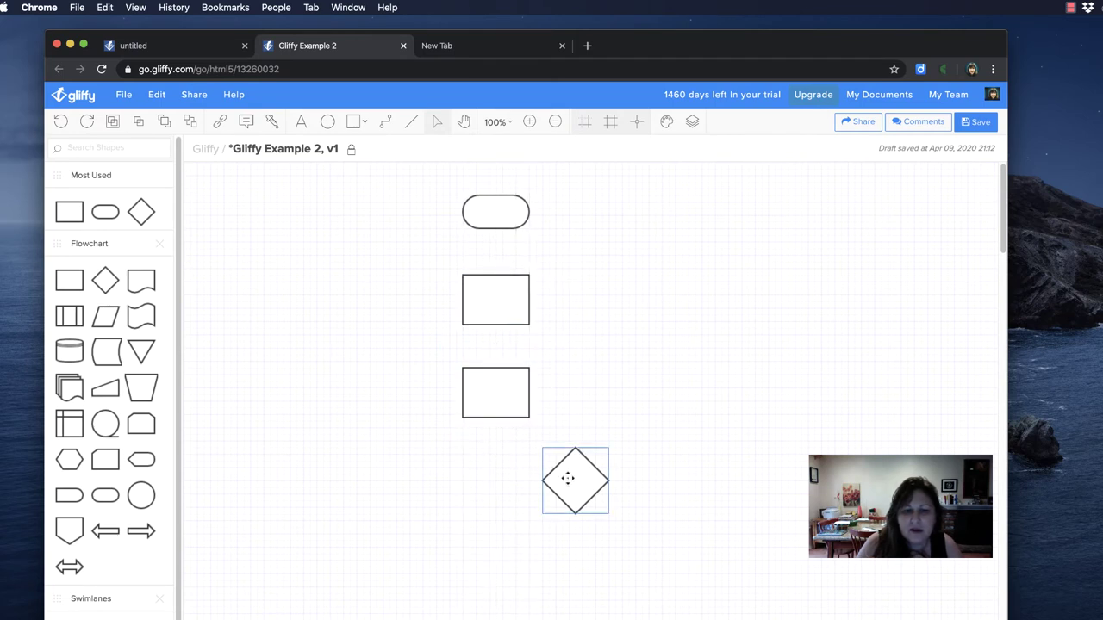
left_click_drag(567, 478, 488, 478)
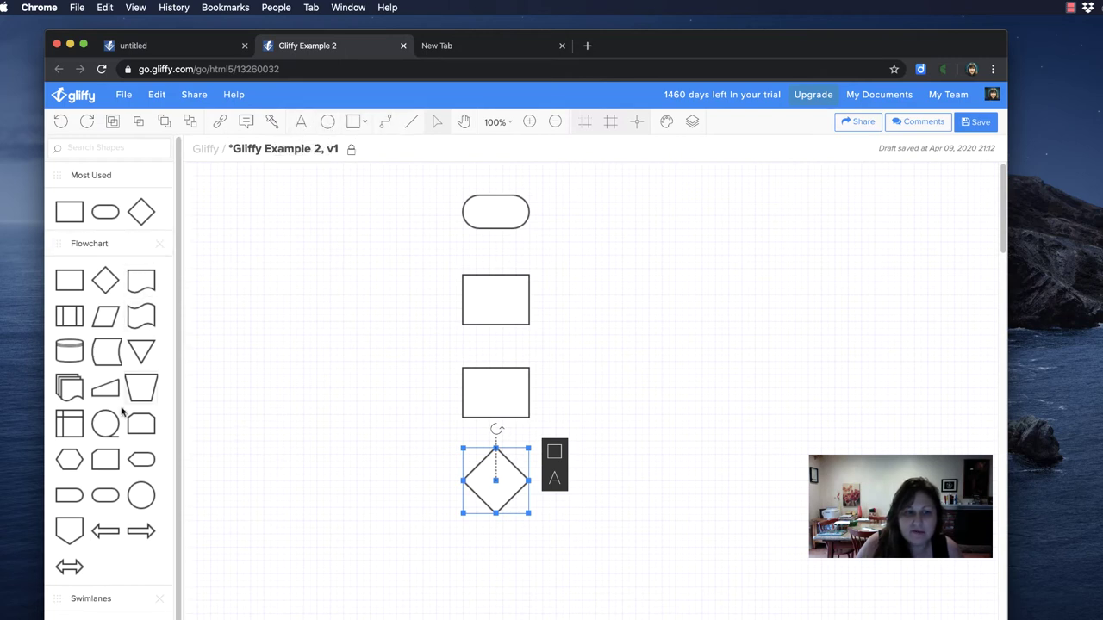
left_click(386, 121)
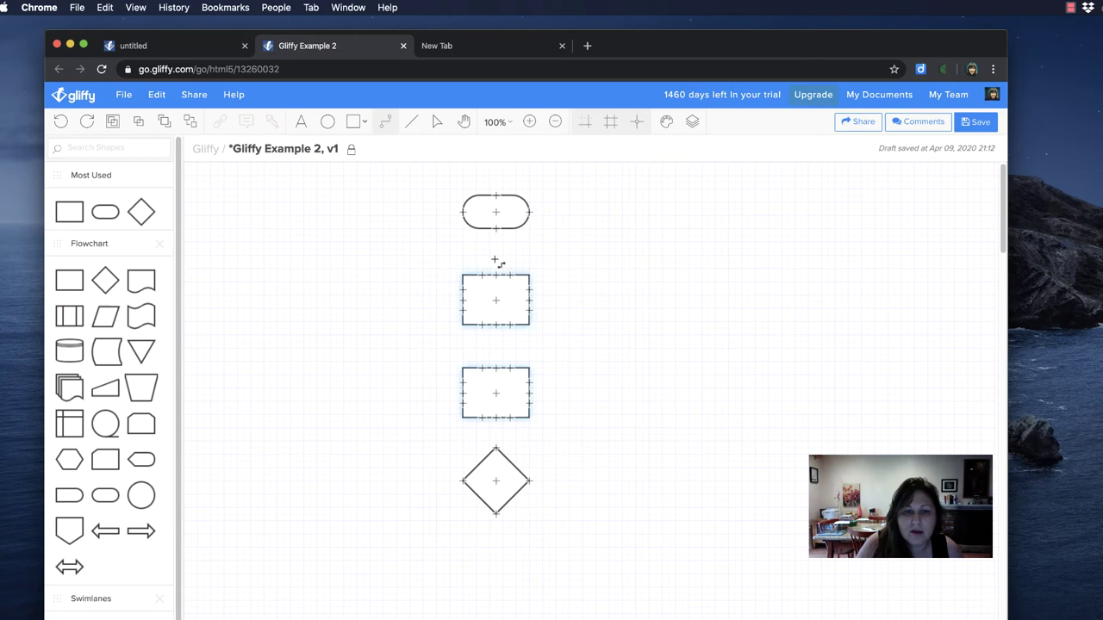
Step: Draw three connectors linking terminator, first rectangle, second rectangle and diamond top to bottom
left_click_drag(495, 228, 495, 274)
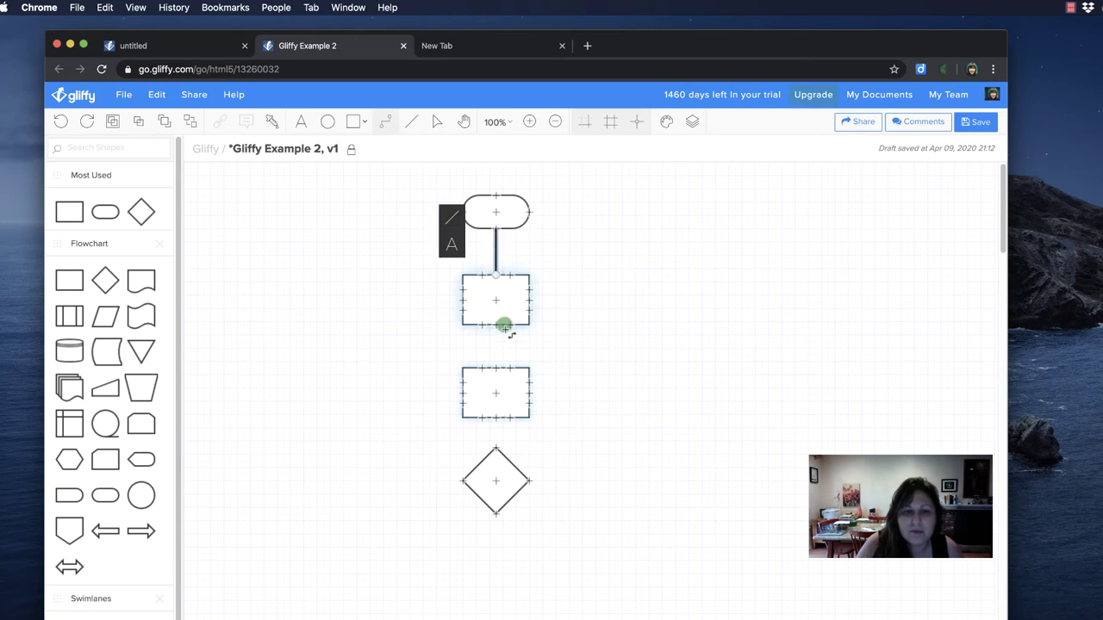
left_click_drag(495, 325, 495, 369)
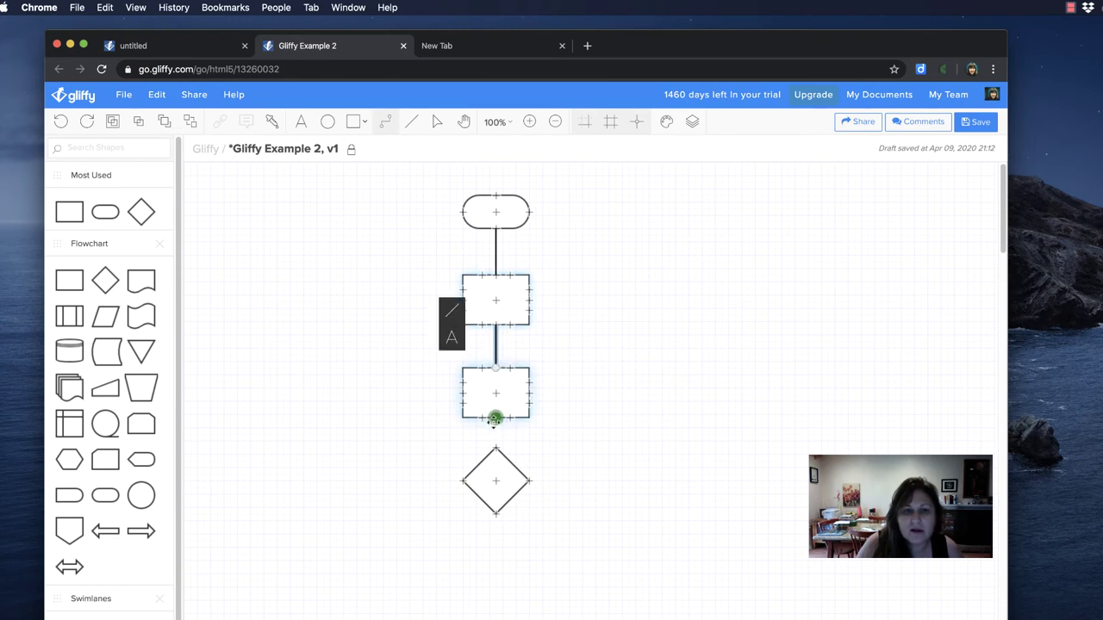
left_click_drag(496, 419, 495, 447)
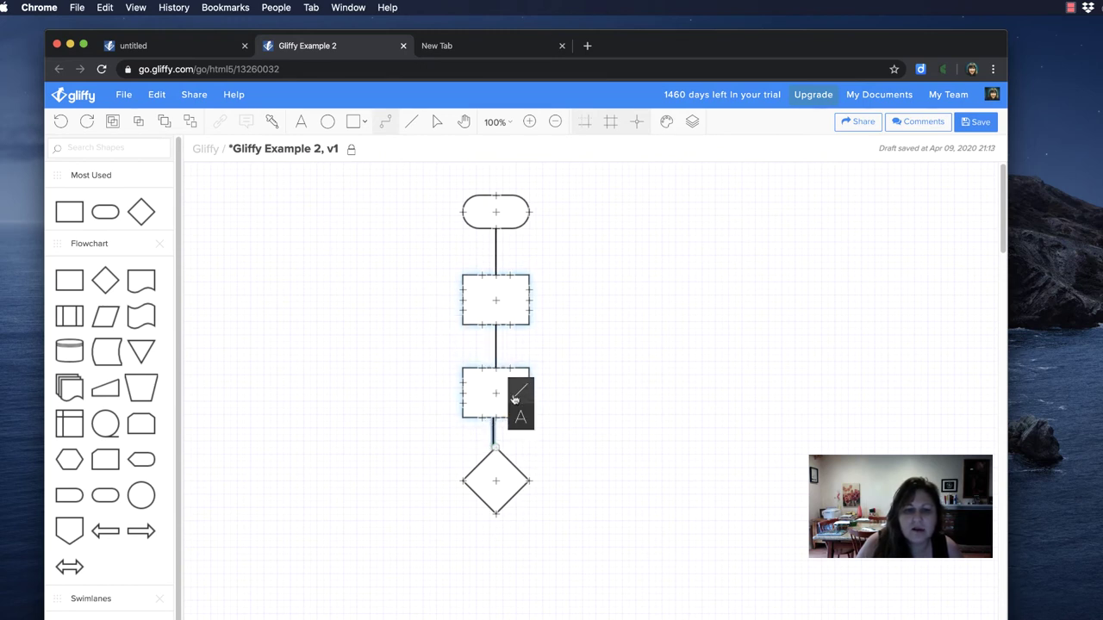
left_click(519, 394)
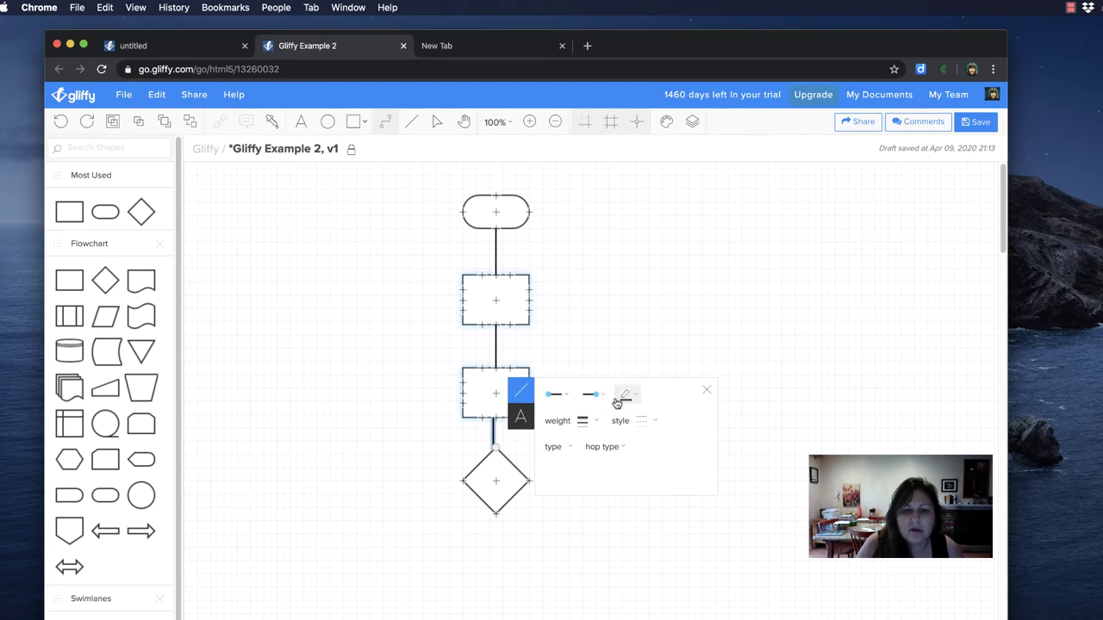
left_click(620, 301)
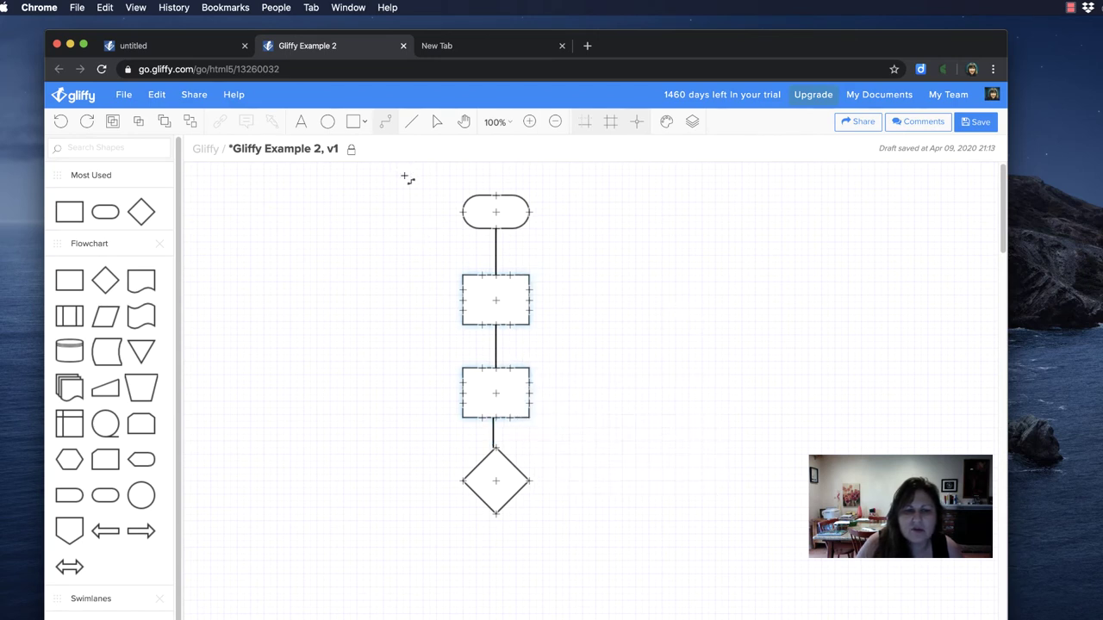
Step: Delete a stray connector accidentally drawn above the flowchart
left_click_drag(405, 177, 338, 185)
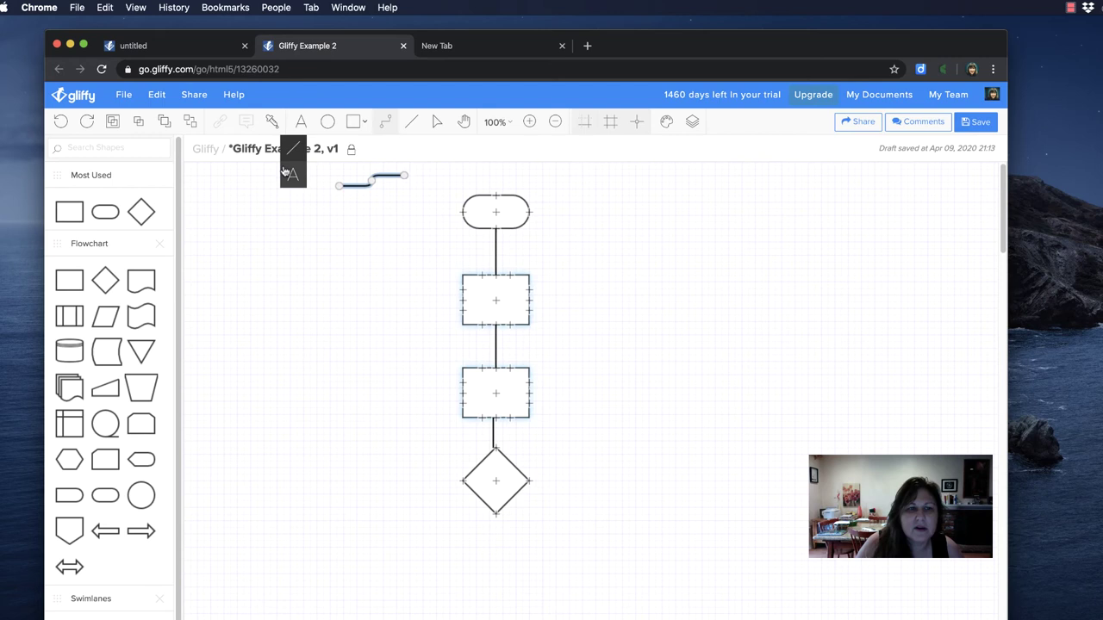
left_click(437, 122)
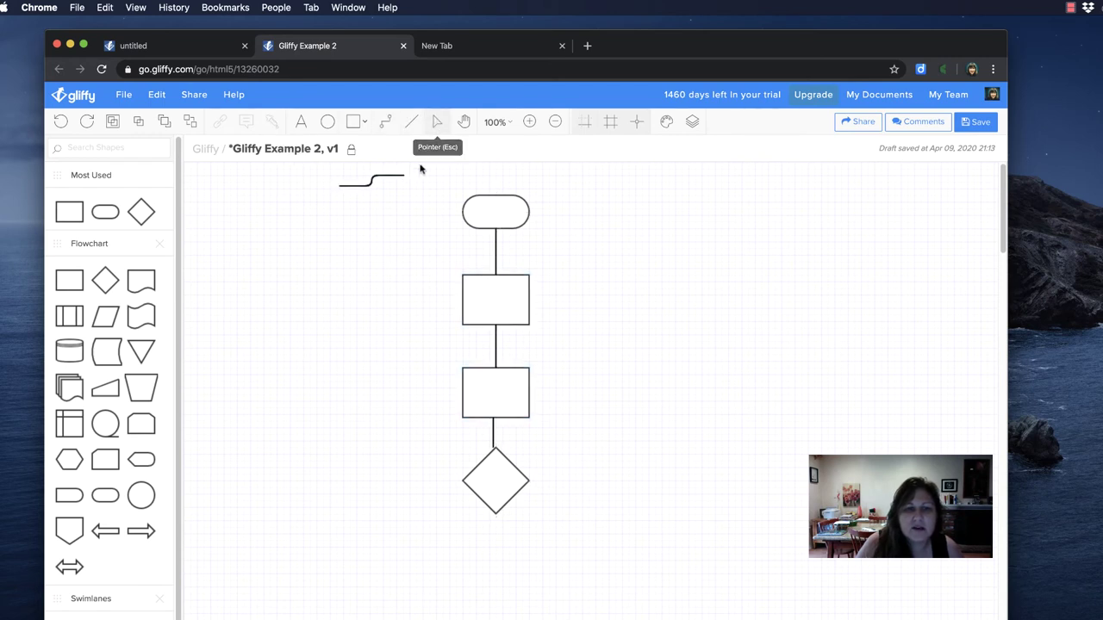
left_click(395, 176)
key("BackSpace")
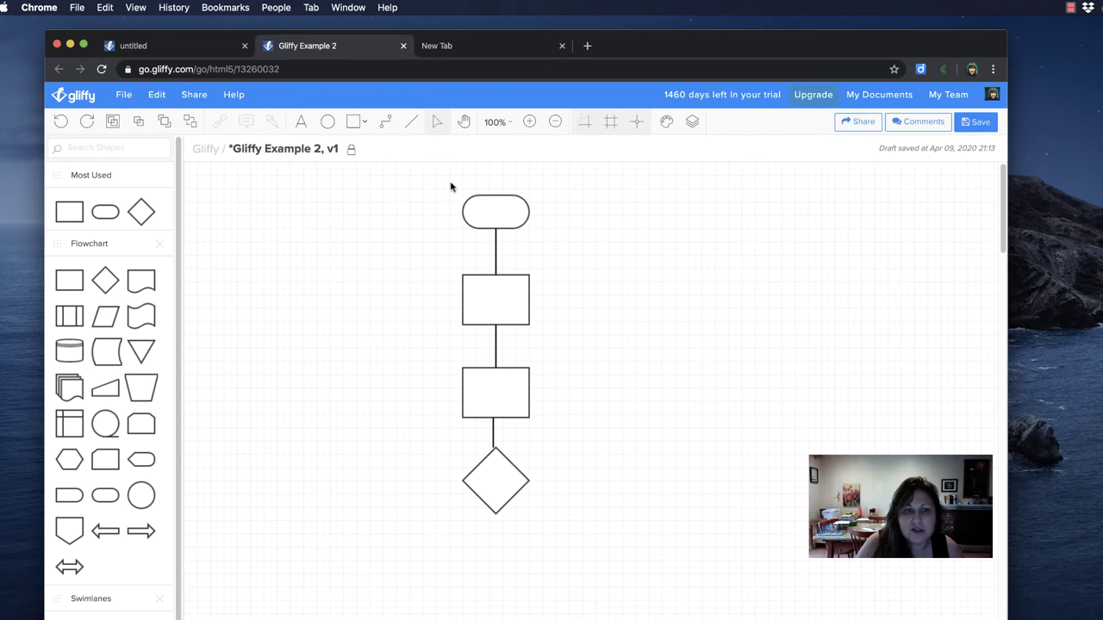
Step: Move the terminator right of the column, then select every shape and connector
left_click_drag(438, 181, 568, 529)
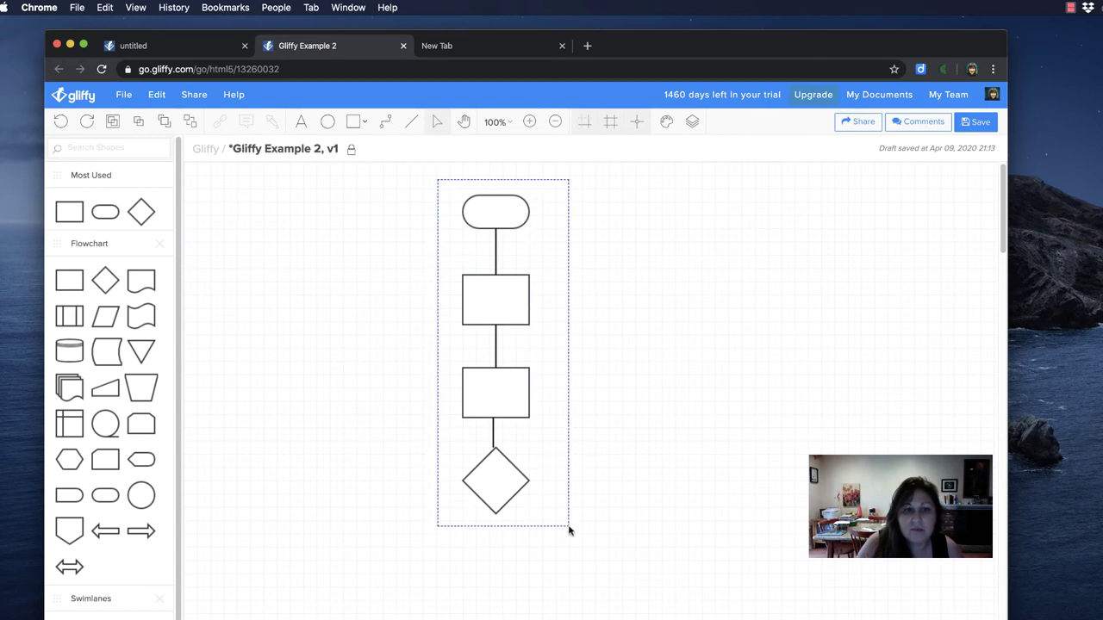
left_click_drag(568, 529, 568, 529)
left_click(461, 129)
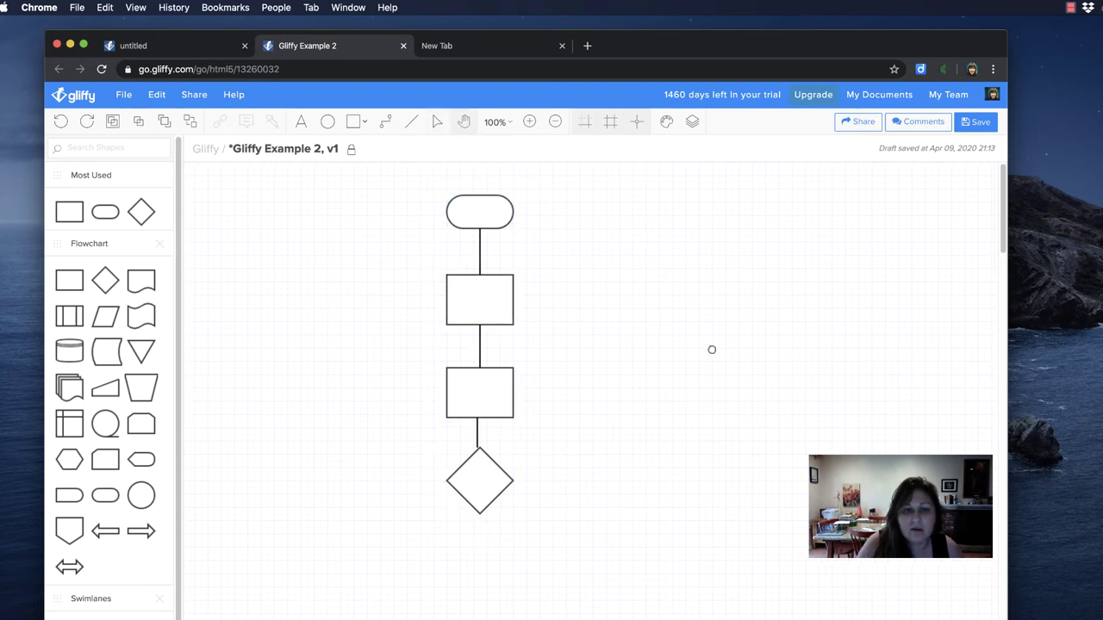
left_click_drag(485, 278, 790, 347)
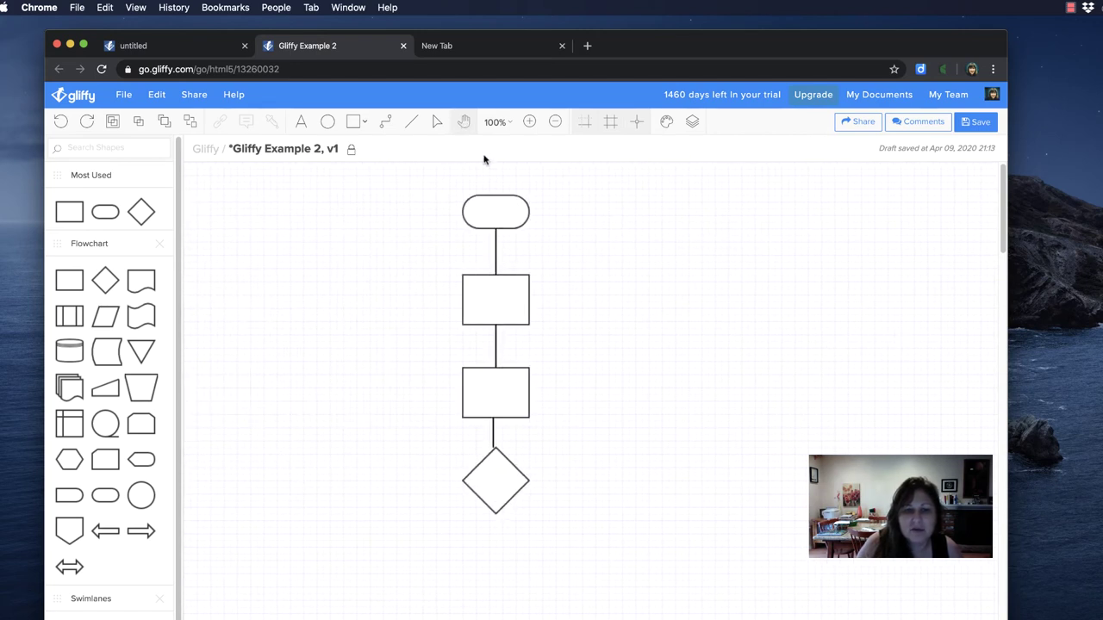
left_click(436, 126)
left_click_drag(487, 211, 598, 212)
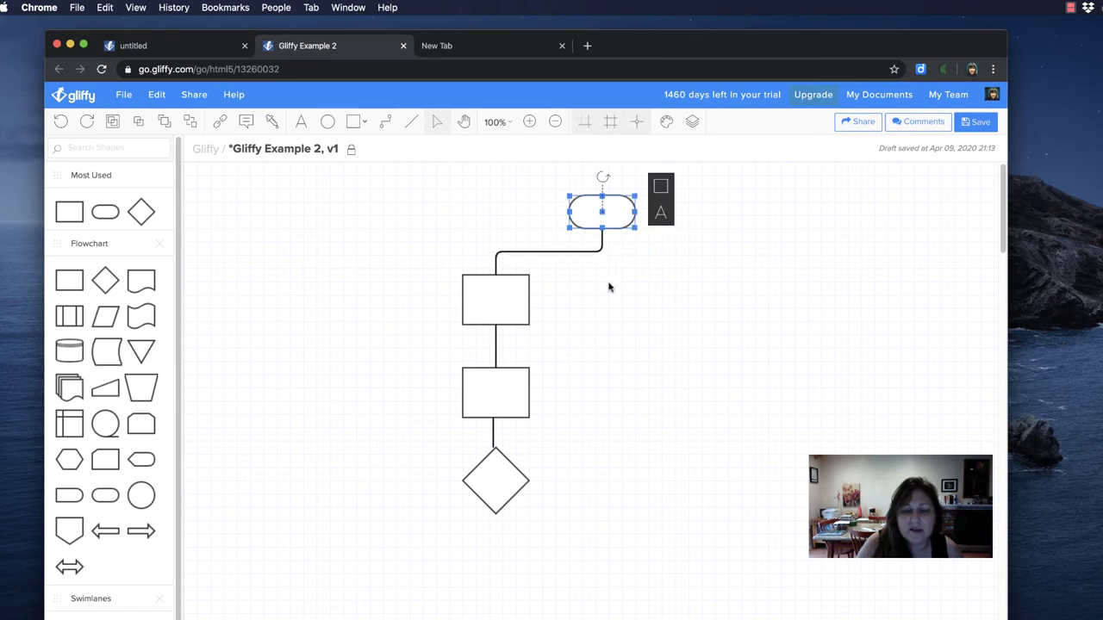
left_click(662, 242)
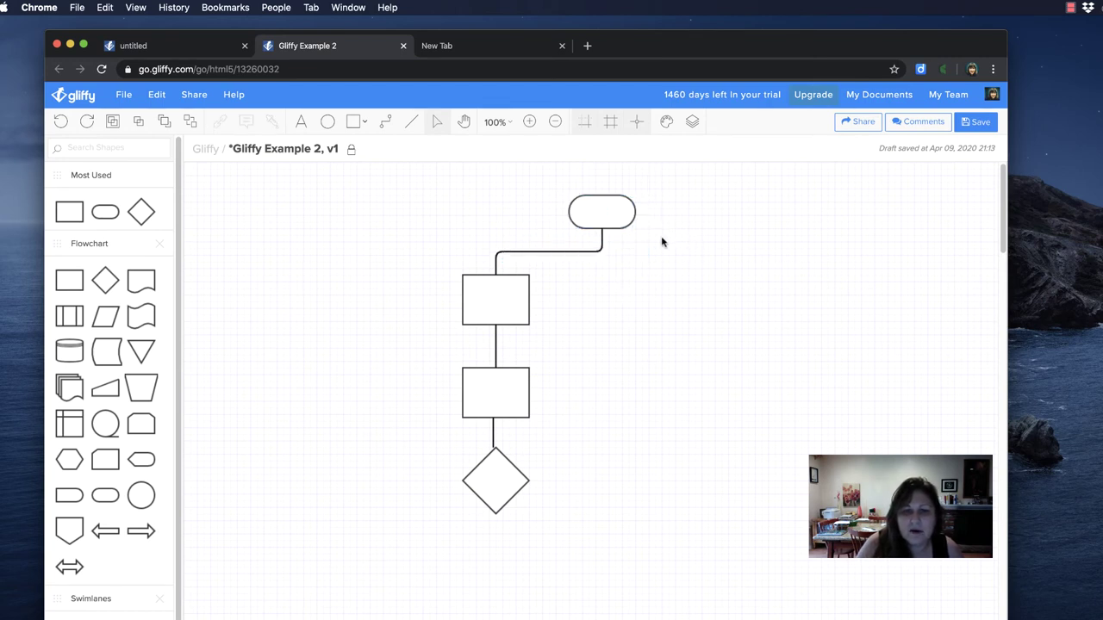
left_click_drag(426, 184, 658, 523)
Step: Give all connectors filled end arrowheads and a 6px line weight
left_click(661, 202)
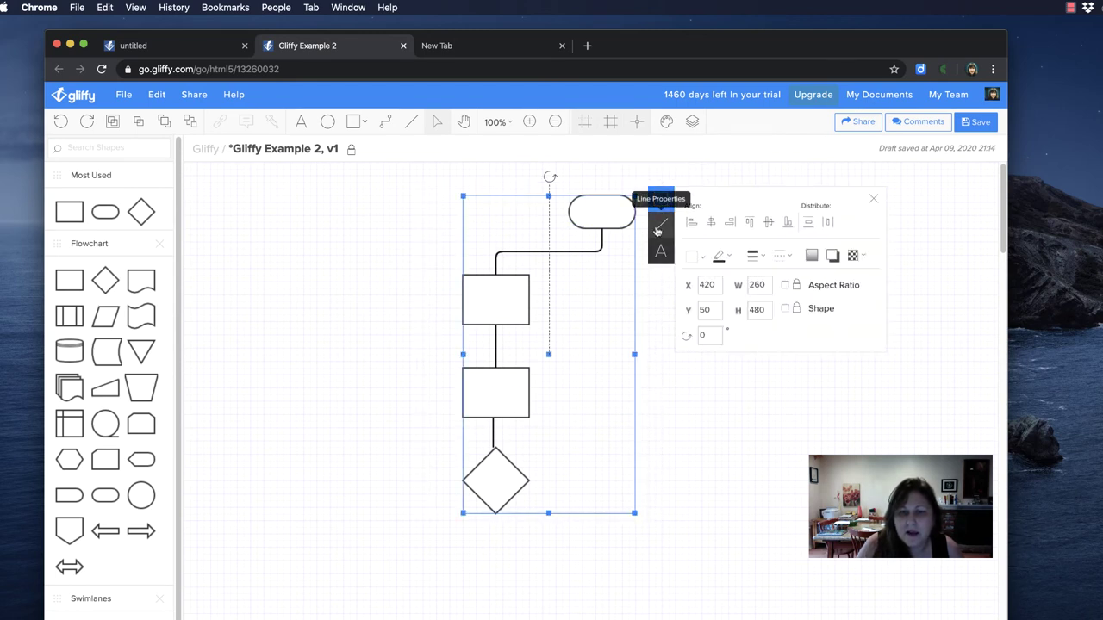
left_click(658, 227)
left_click(765, 205)
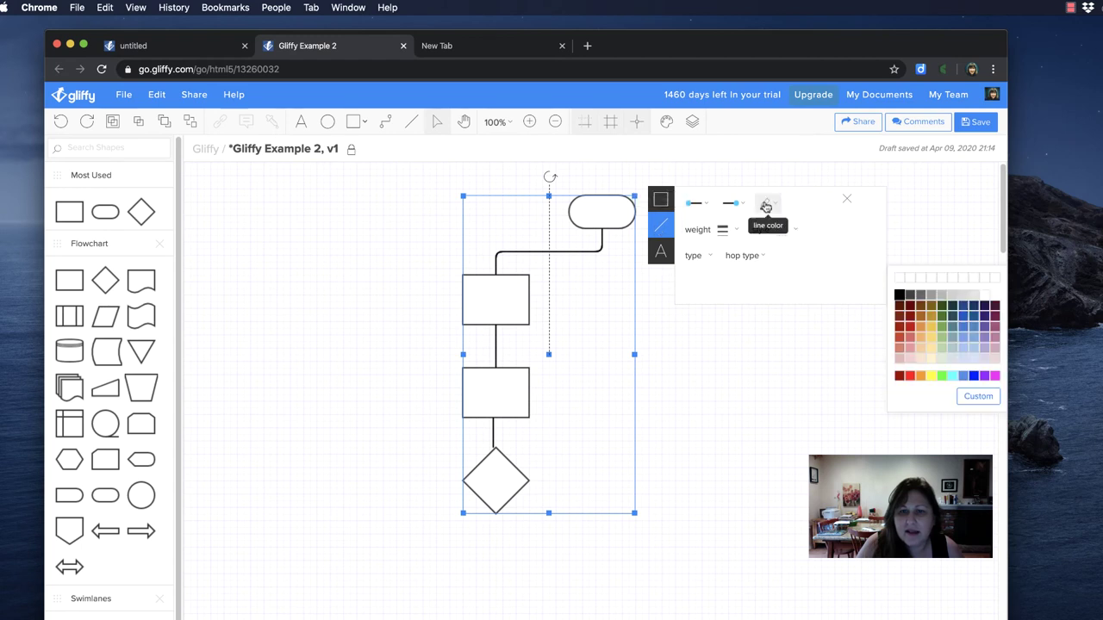
left_click(732, 205)
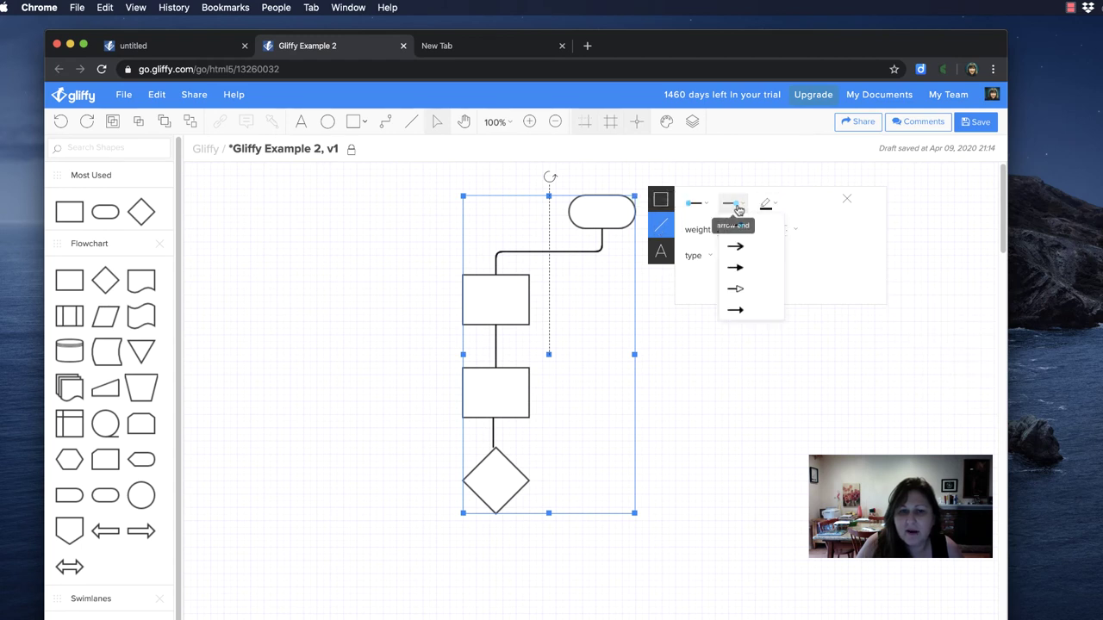
left_click(735, 267)
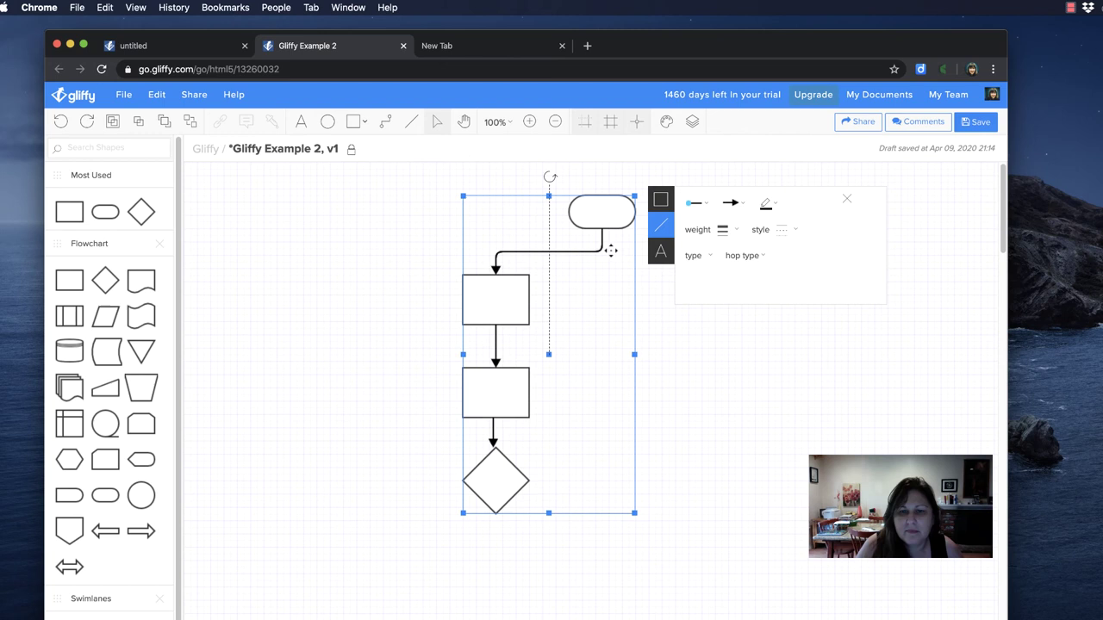
left_click(726, 230)
left_click(726, 354)
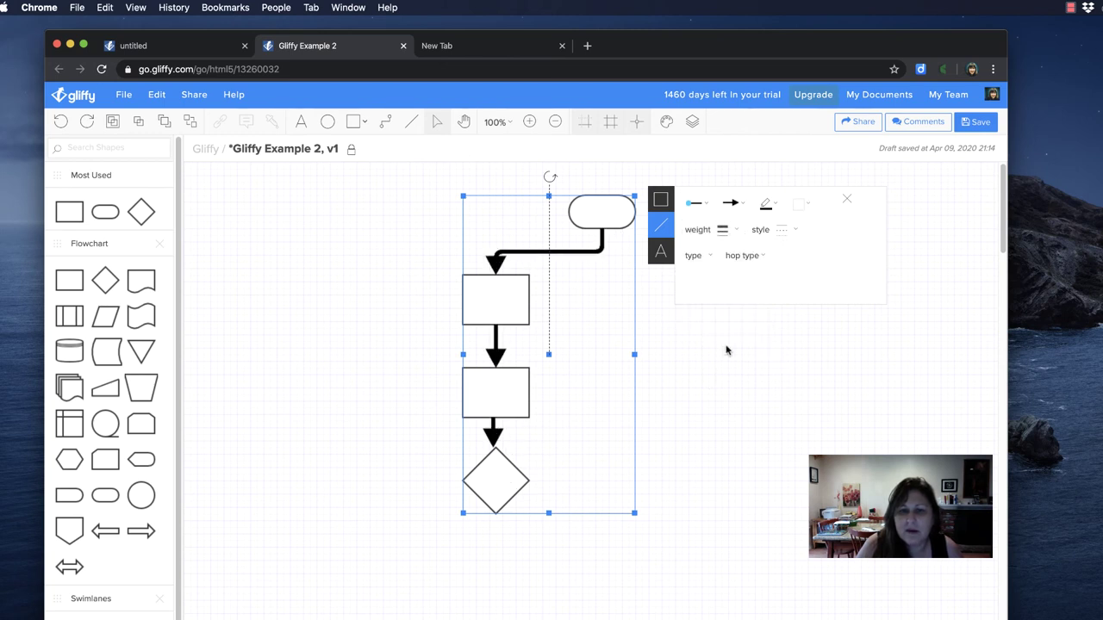
left_click(696, 203)
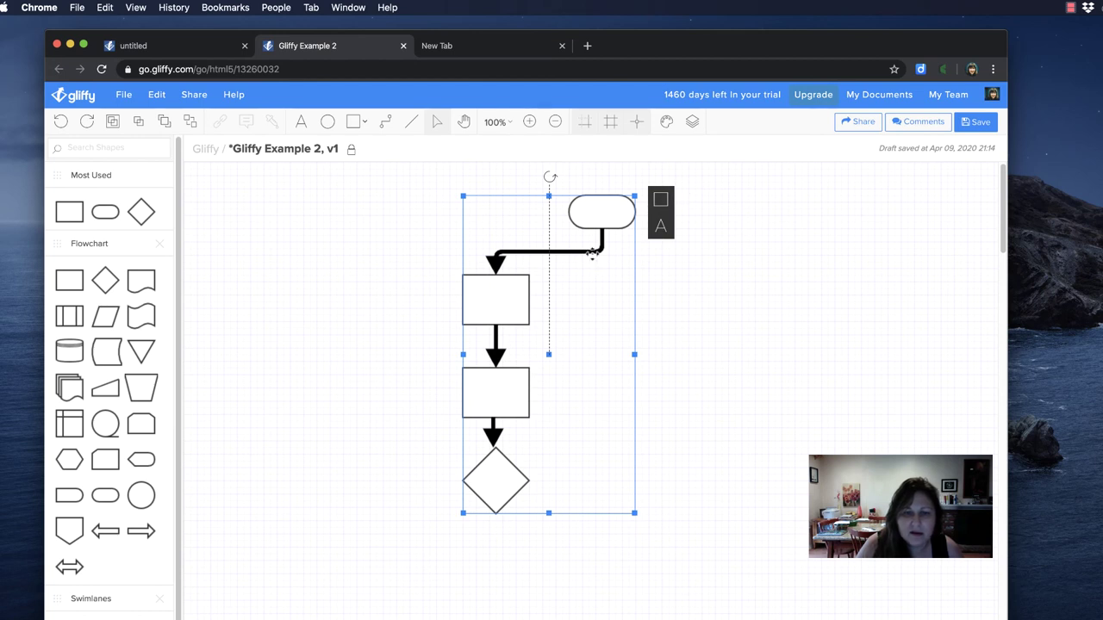
Step: Drag the process boxes into a right-side zigzag with the diamond below, then save as v2
left_click(729, 315)
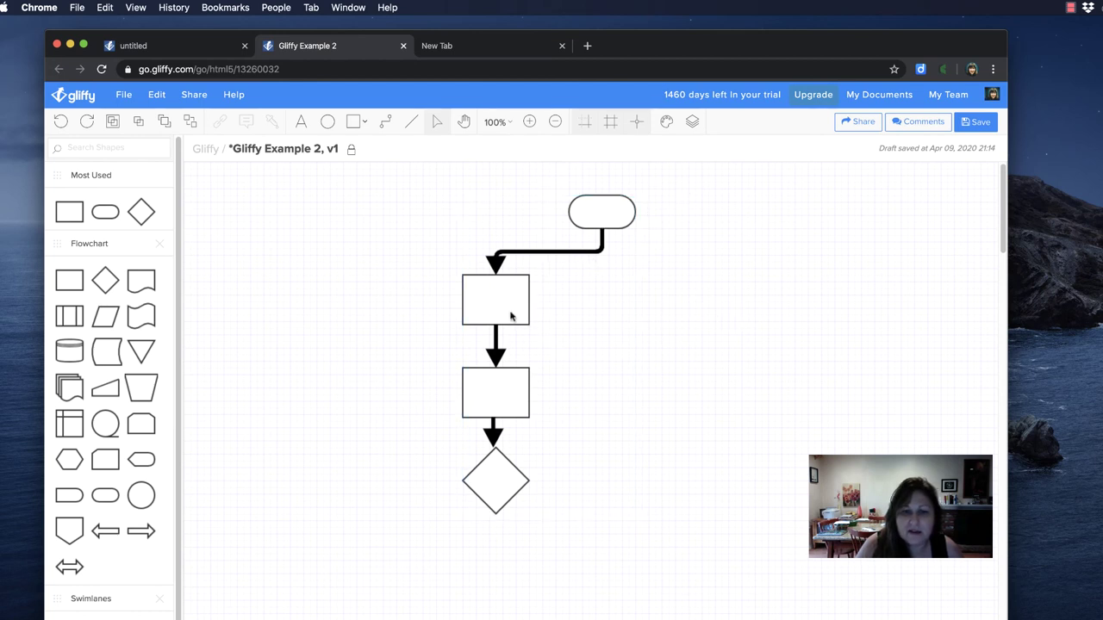
left_click_drag(510, 317, 716, 482)
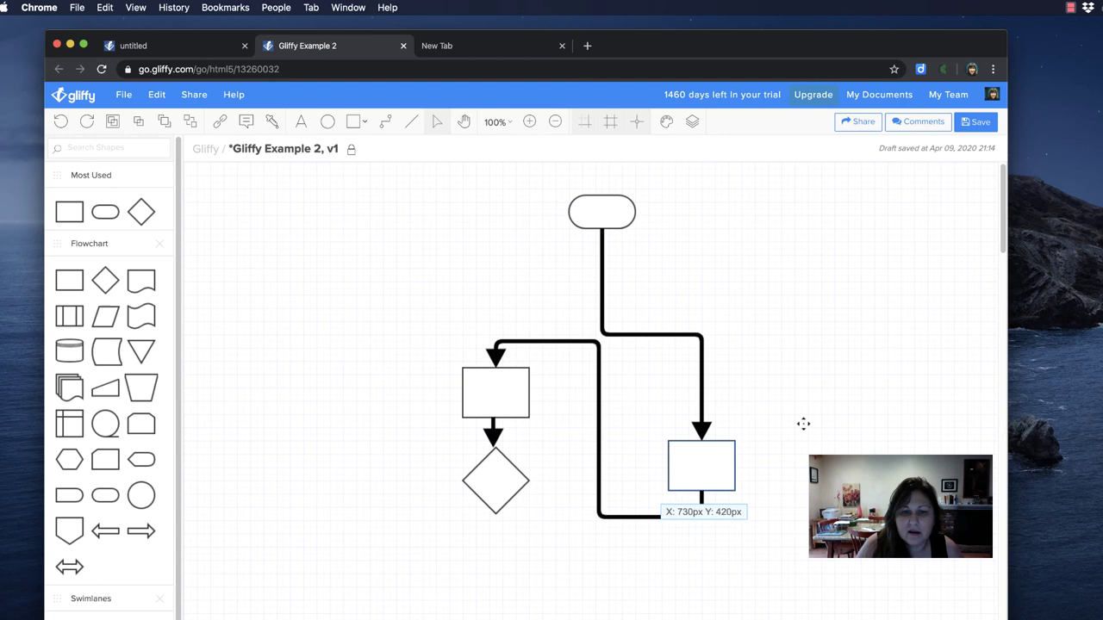
left_click_drag(803, 423, 770, 293)
left_click_drag(505, 389, 736, 517)
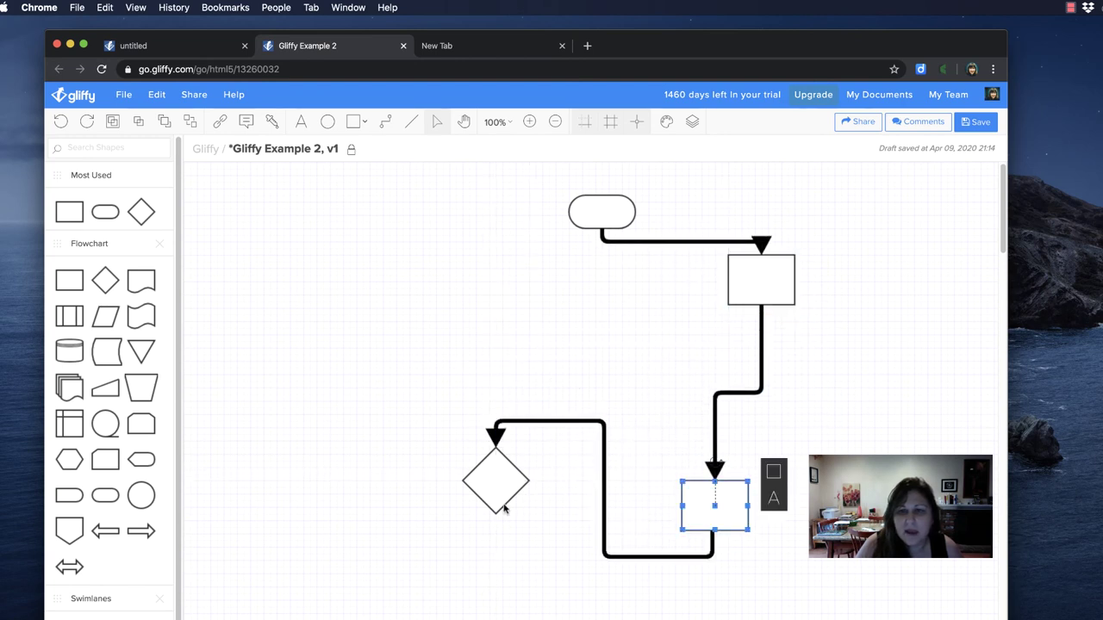
left_click_drag(504, 509, 478, 607)
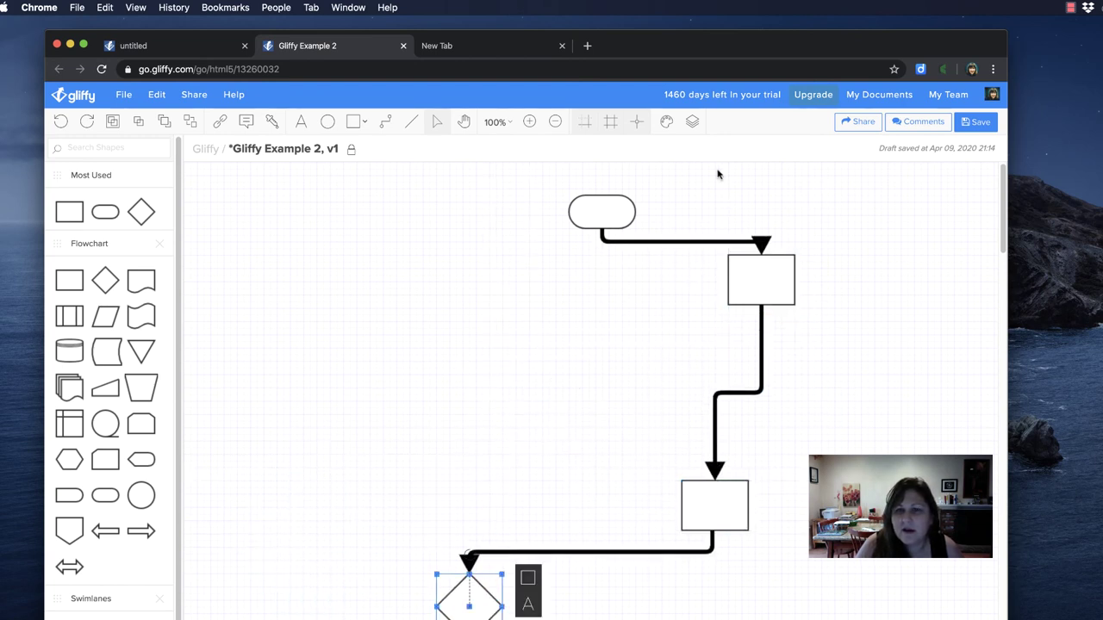
left_click(967, 124)
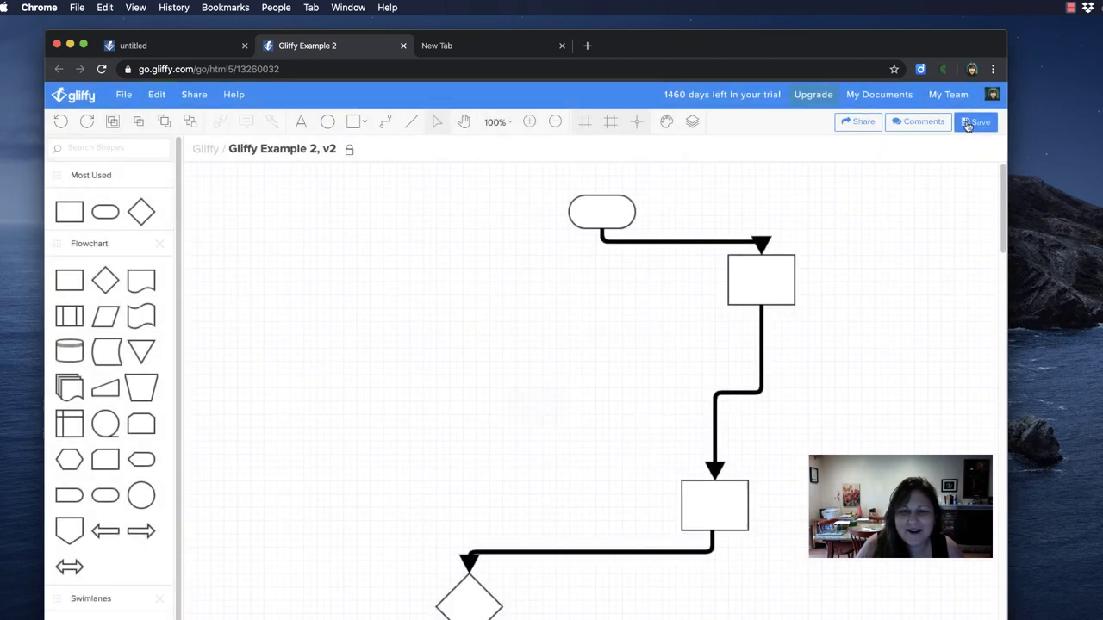
Step: Recolour the flowchart with the teal and red-brown theme, then label the oval Hello and top box Jello
left_click(694, 126)
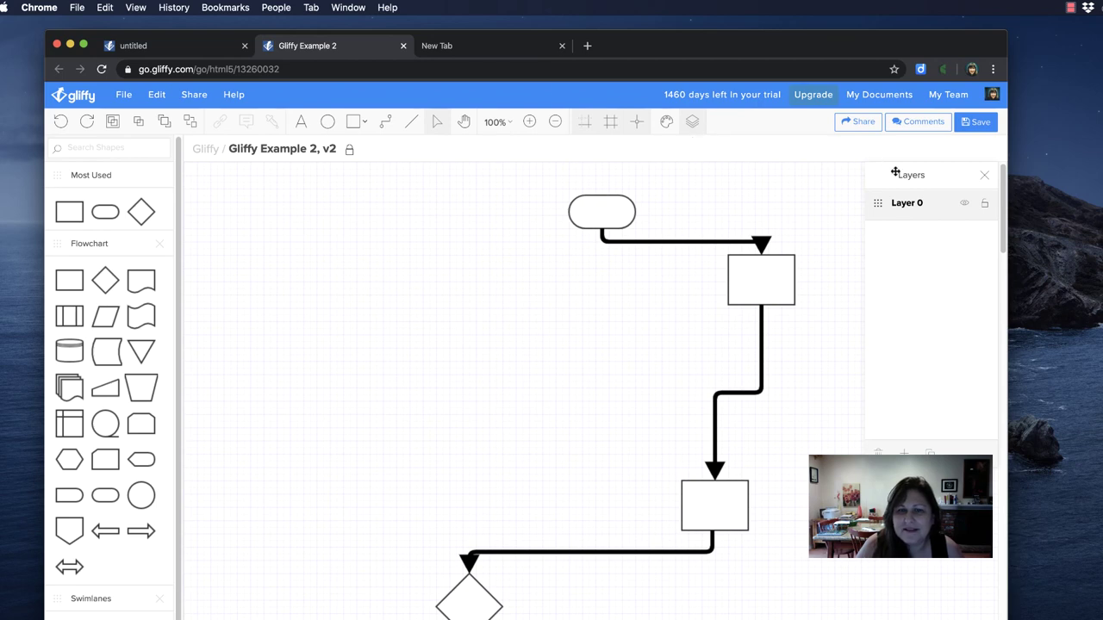
left_click(665, 120)
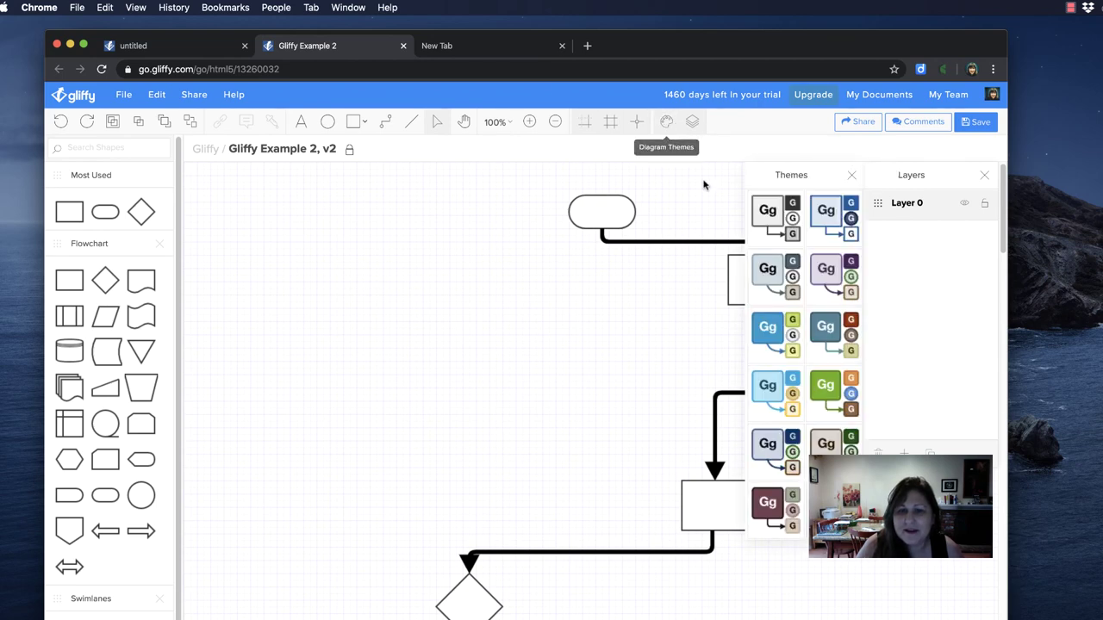
left_click(834, 220)
left_click_drag(789, 198, 327, 214)
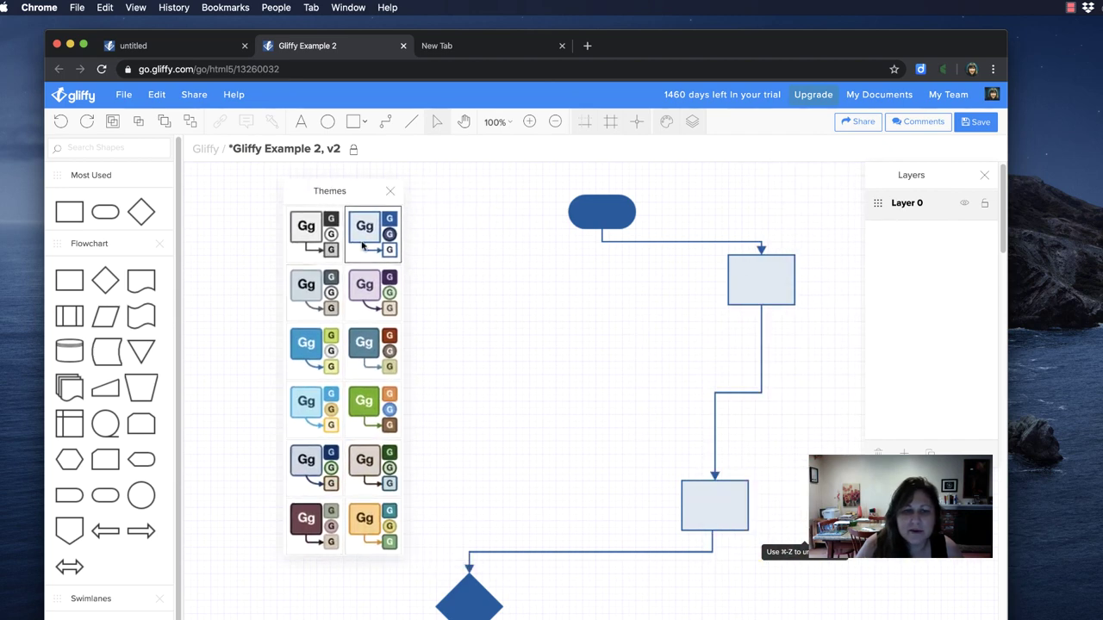
left_click(374, 357)
left_click(601, 212)
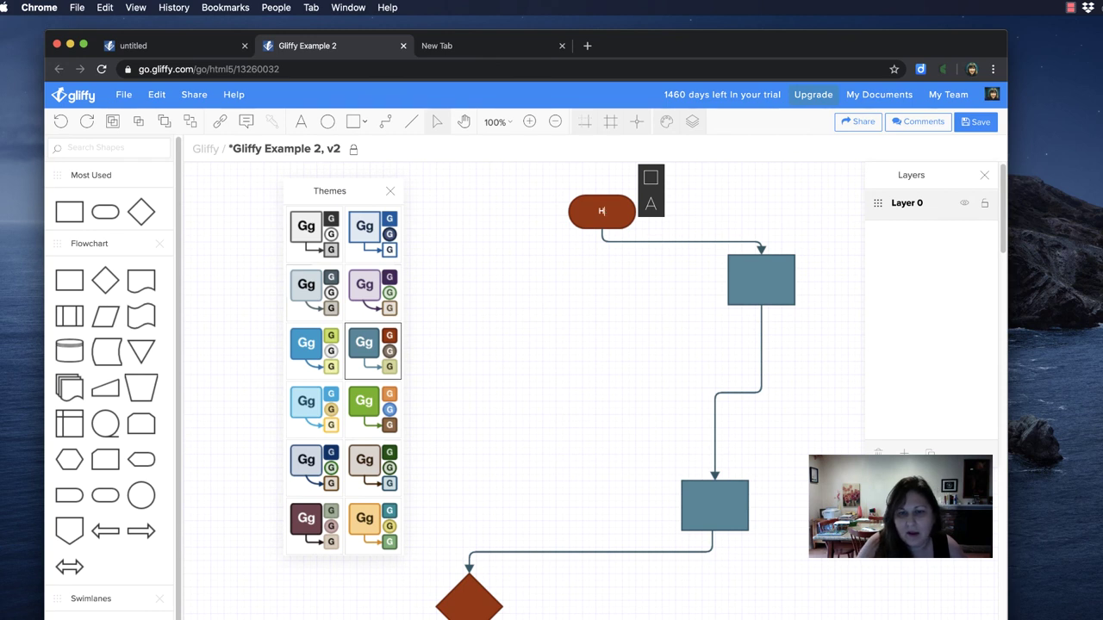
left_click(761, 273)
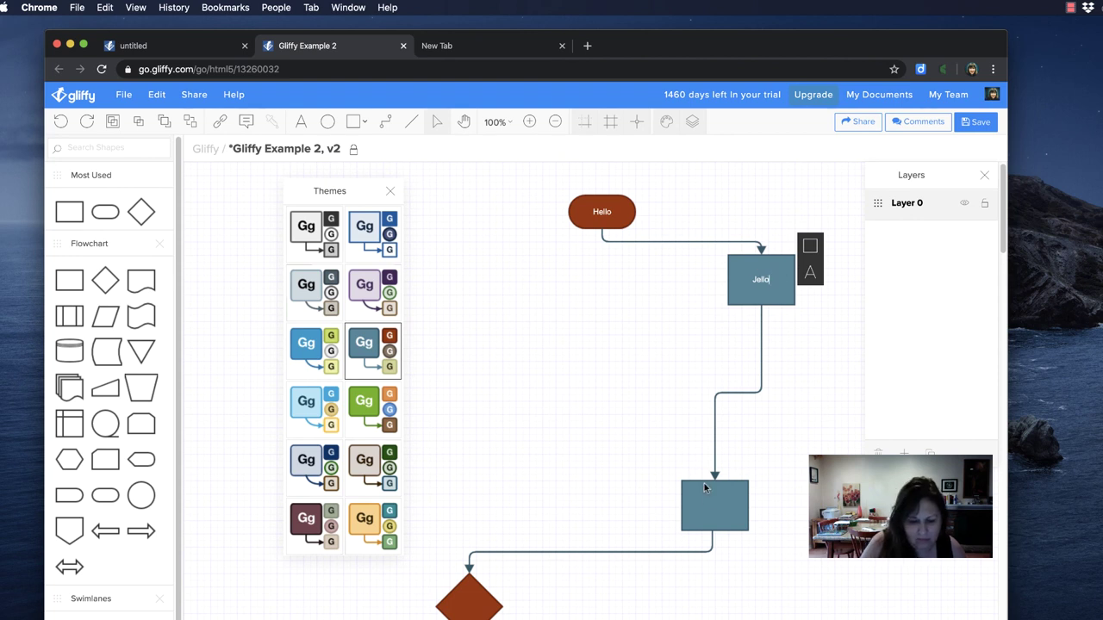
Step: Label the lower process box 'Mellow'
double_click(708, 504)
type("Mellow")
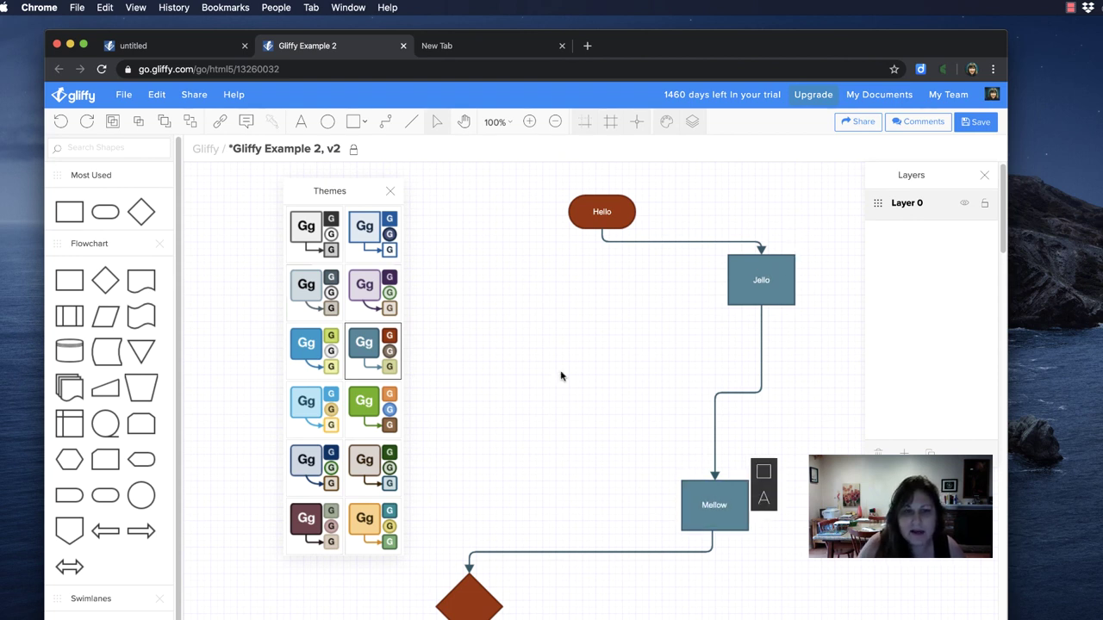
left_click(542, 337)
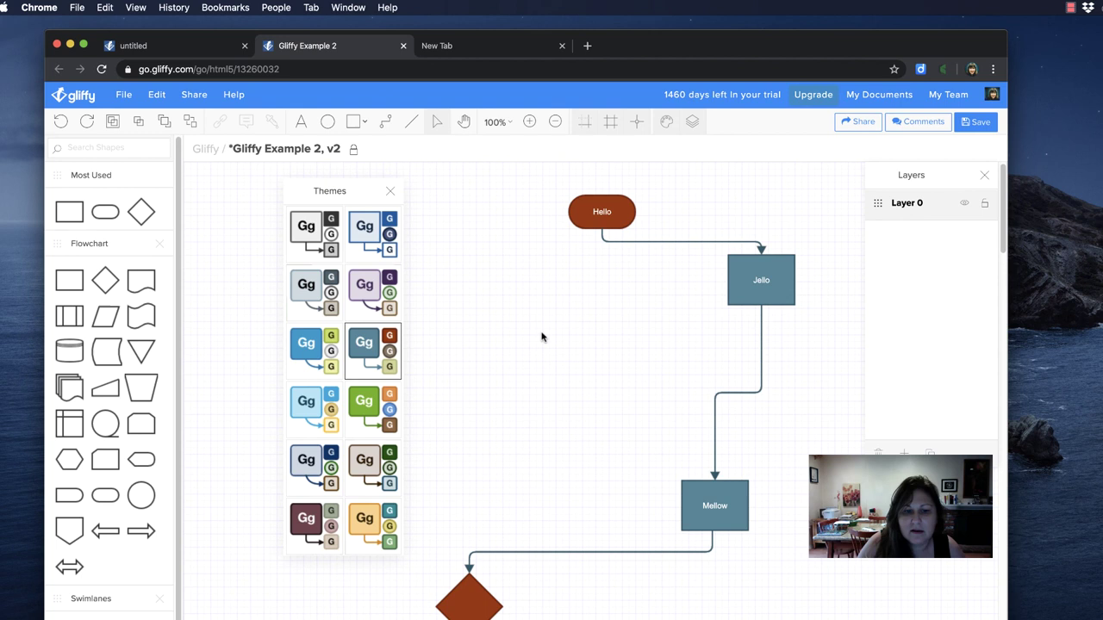
Step: Nudge the Hello terminator slightly to the left
left_click_drag(466, 169, 727, 403)
scroll(727, 403, "up", 3)
left_click(433, 185)
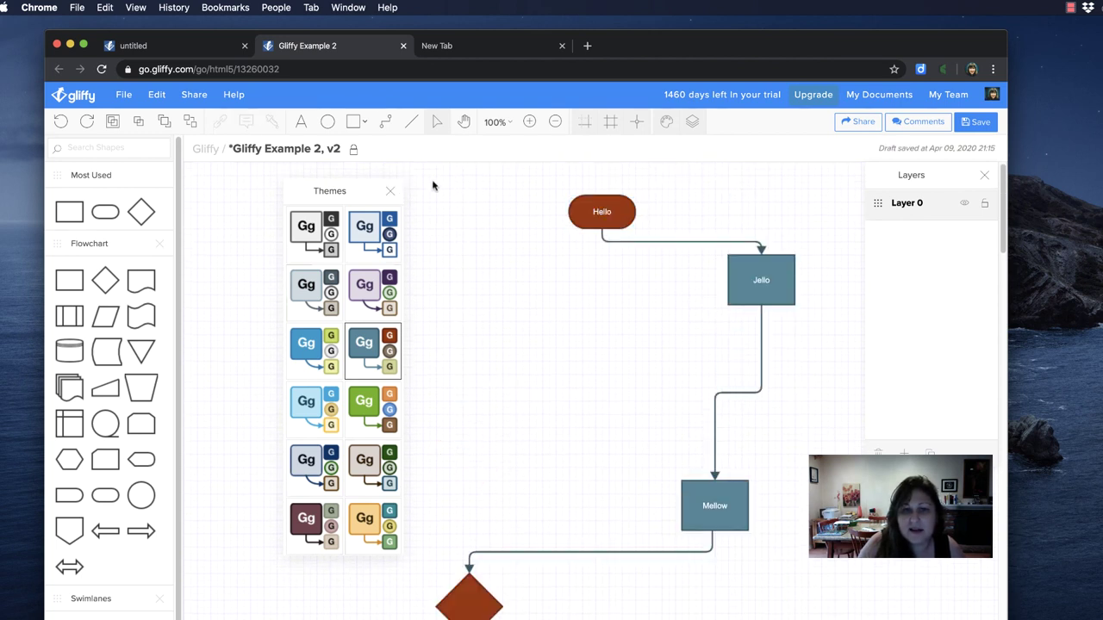
left_click_drag(546, 175, 674, 251)
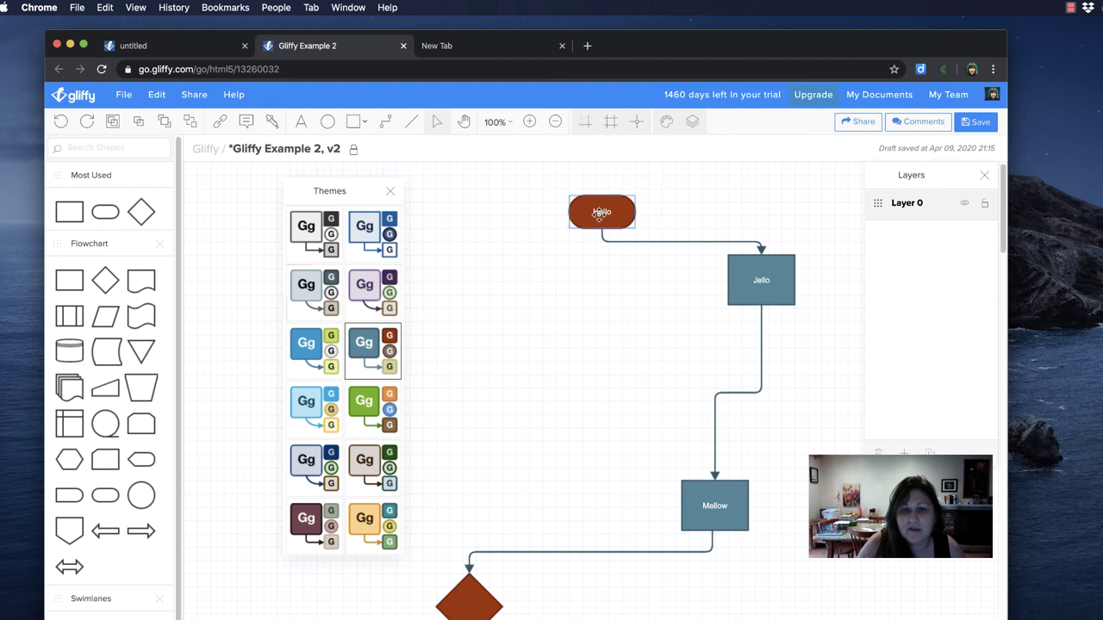
mouse_move(595, 237)
left_mouse_down()
mouse_move(508, 238)
mouse_move(579, 236)
left_mouse_up()
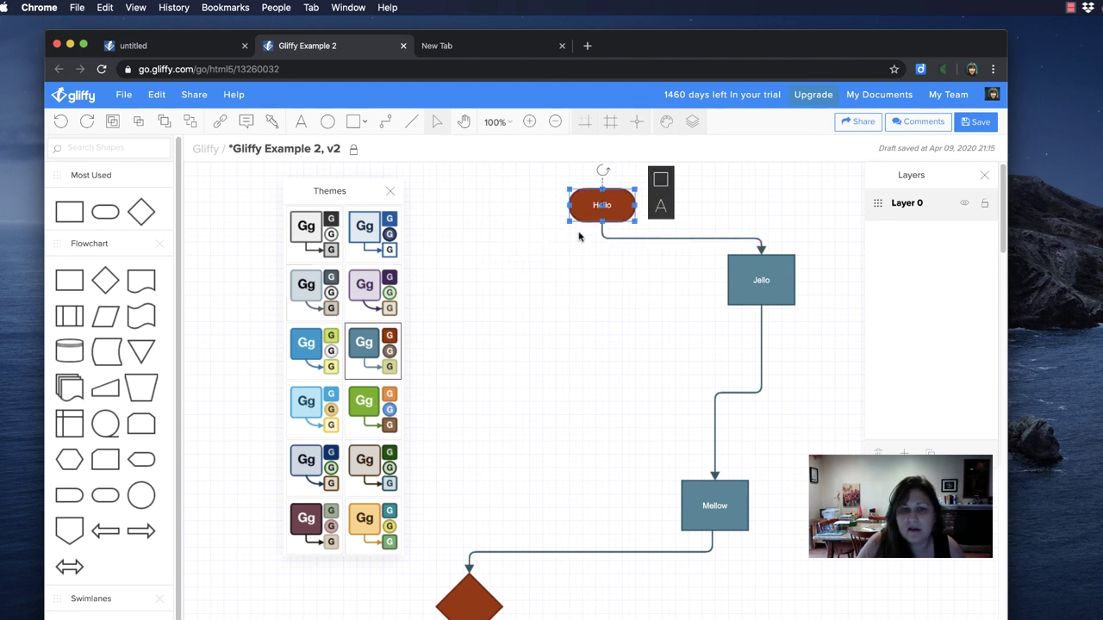
left_click(519, 178)
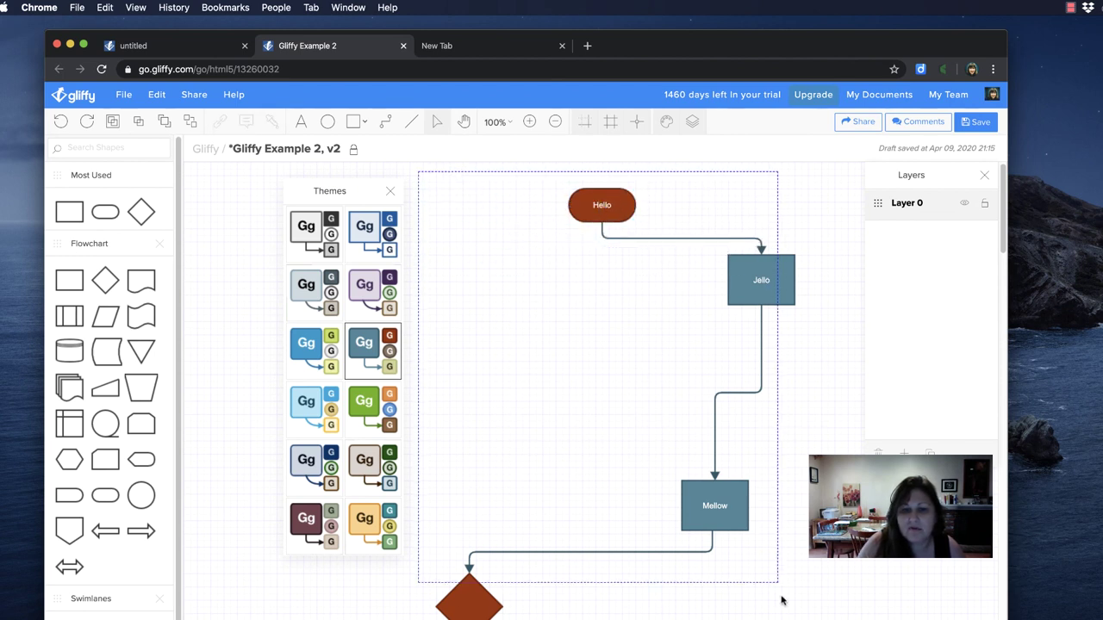